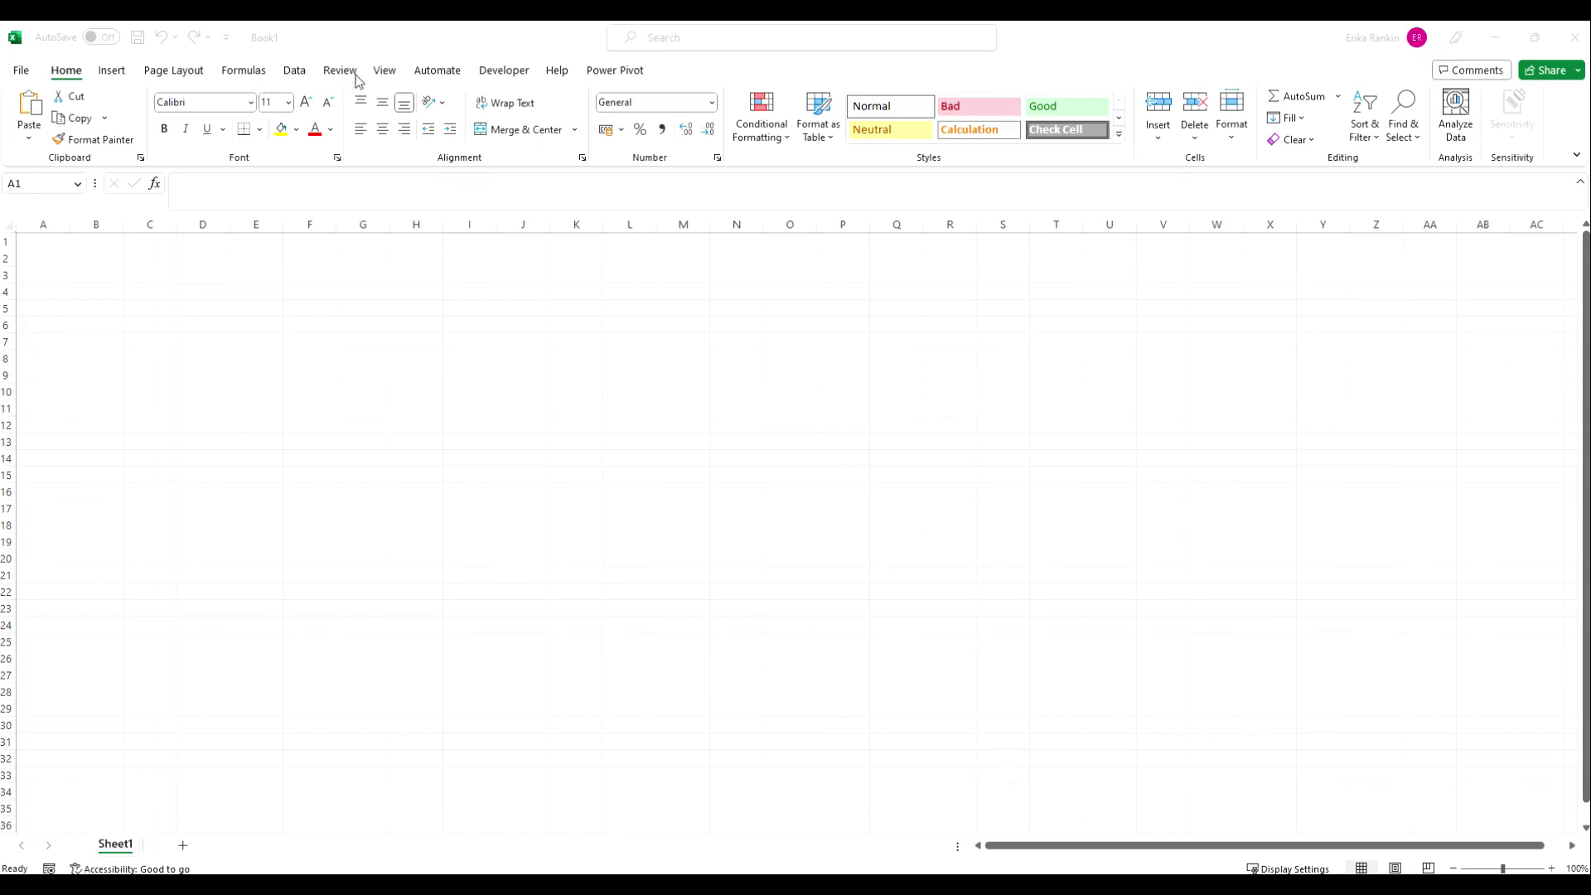
# Bring Excel to the front and show the From Picture import options on the Data tab.
pyautogui.click(292, 77)
pyautogui.click(292, 78)
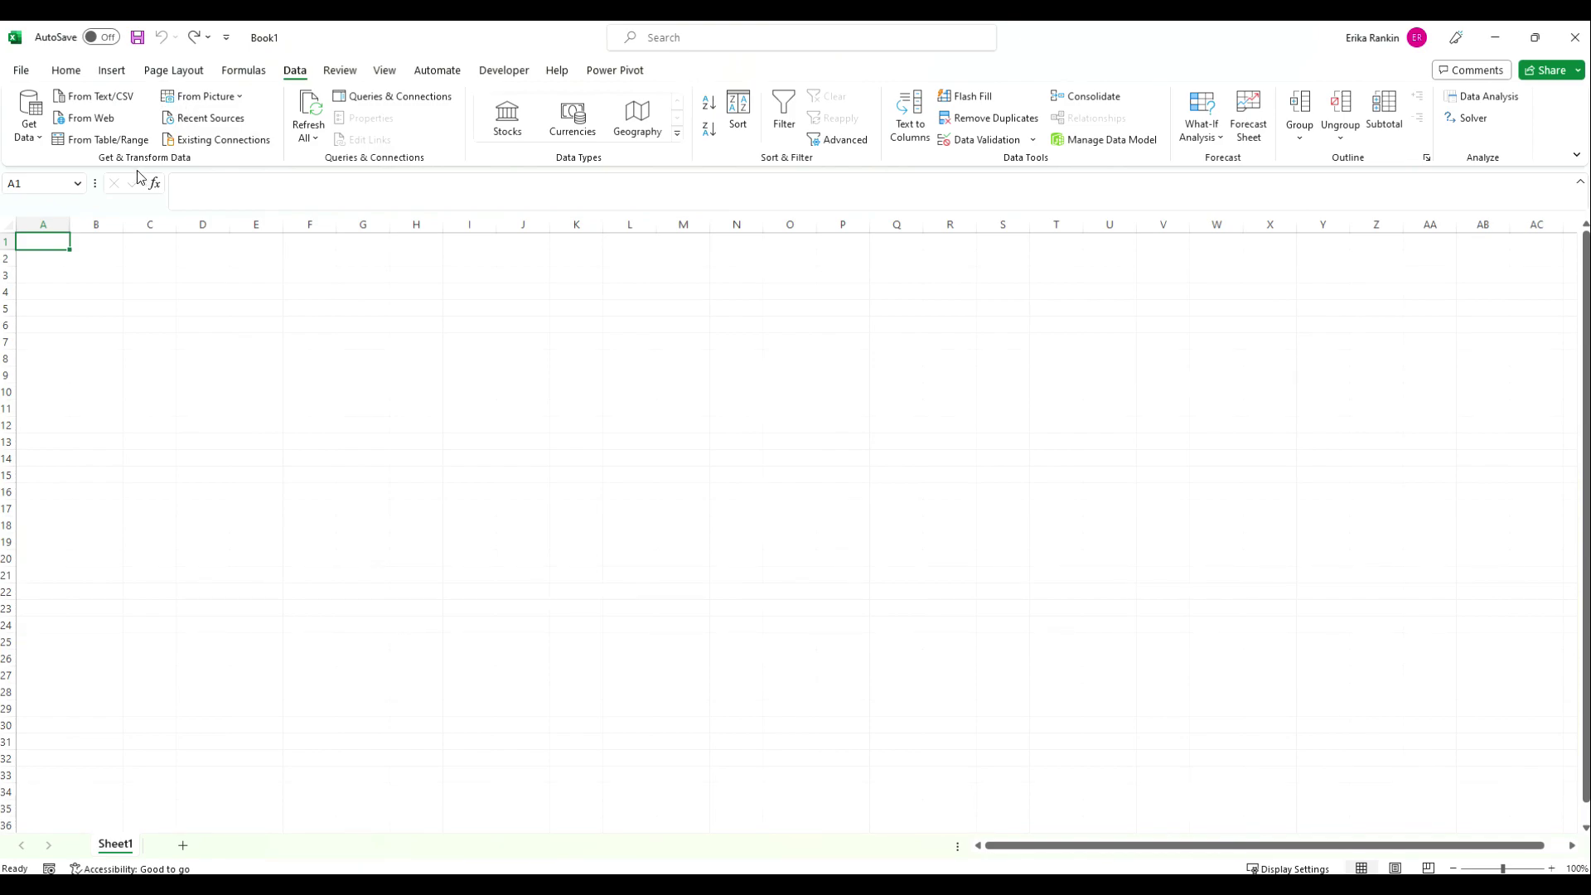
pyautogui.click(222, 98)
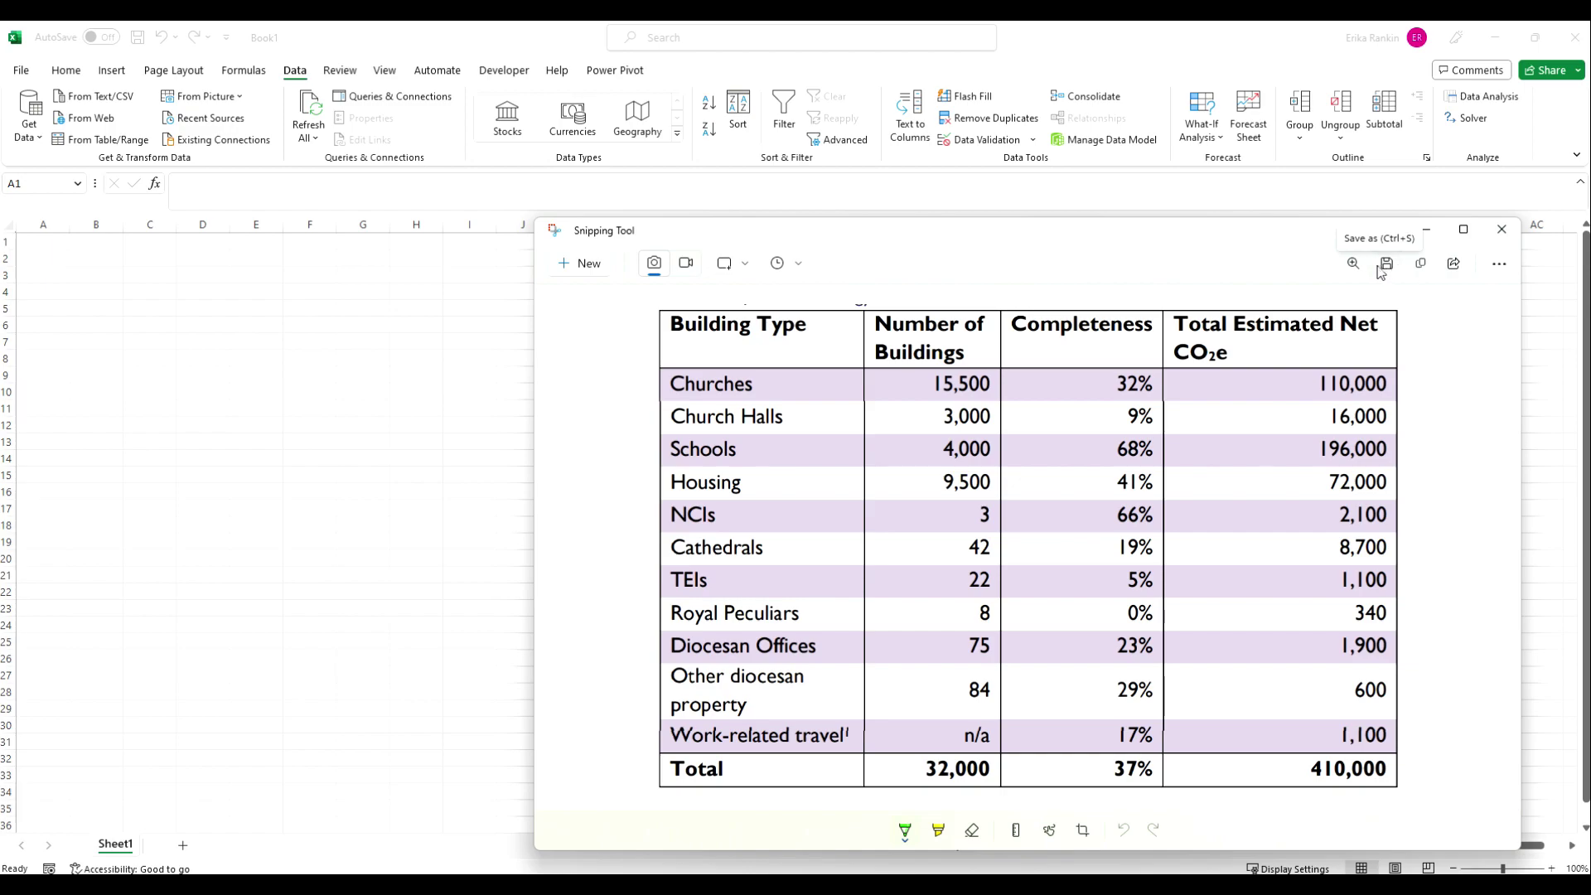
# Copy the building-types table snip to the clipboard and minimize Snipping Tool.
pyautogui.click(1421, 265)
pyautogui.click(1426, 230)
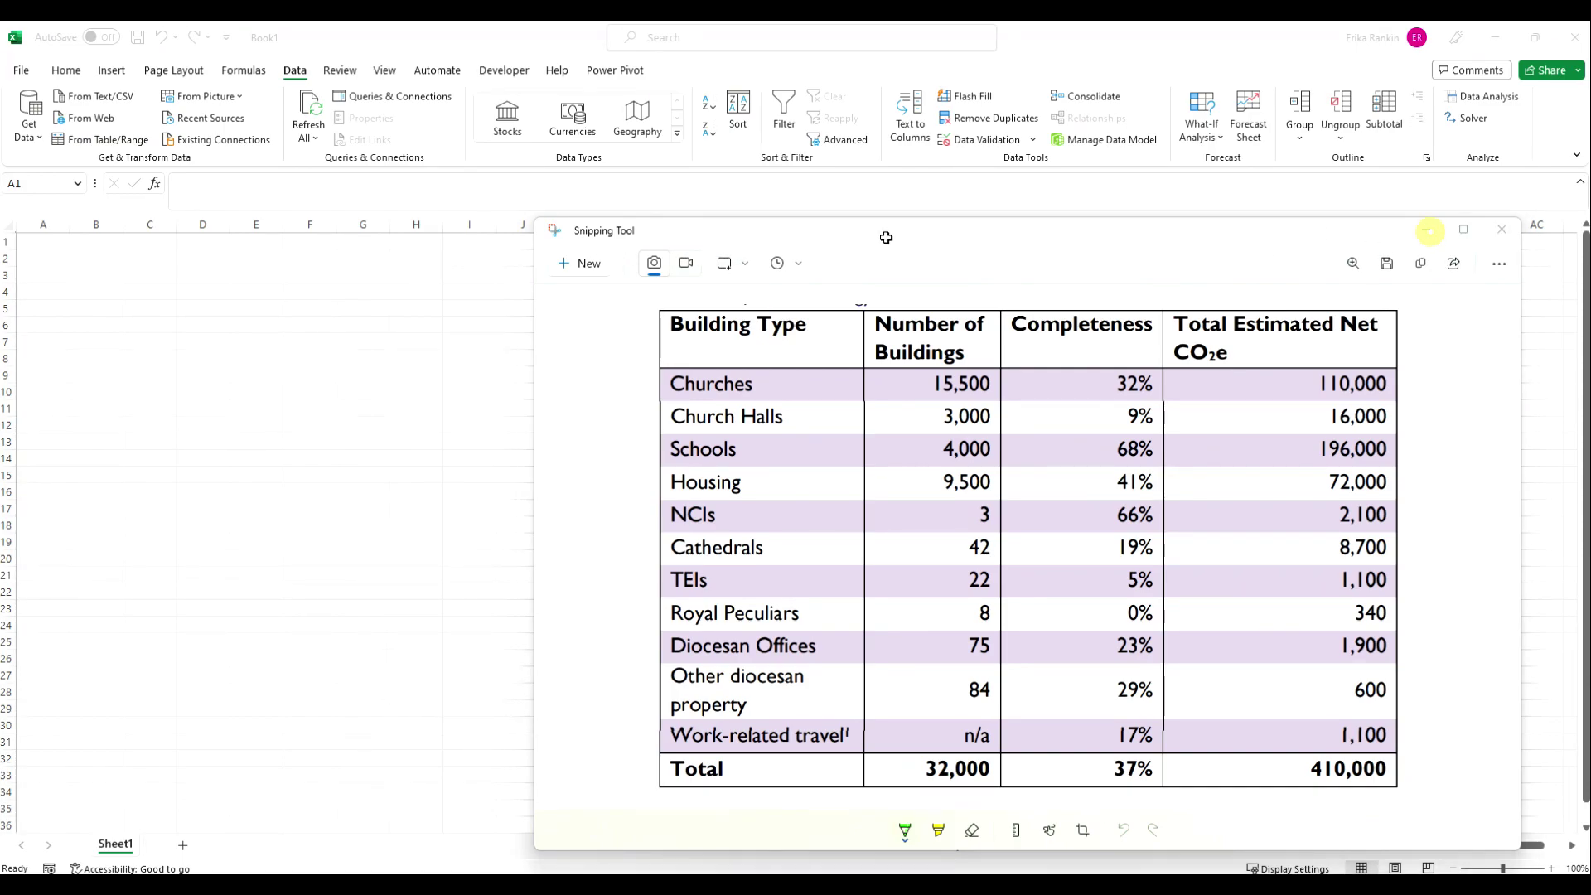
# Import the copied table image with Data from Picture's Picture From Clipboard.
pyautogui.click(210, 97)
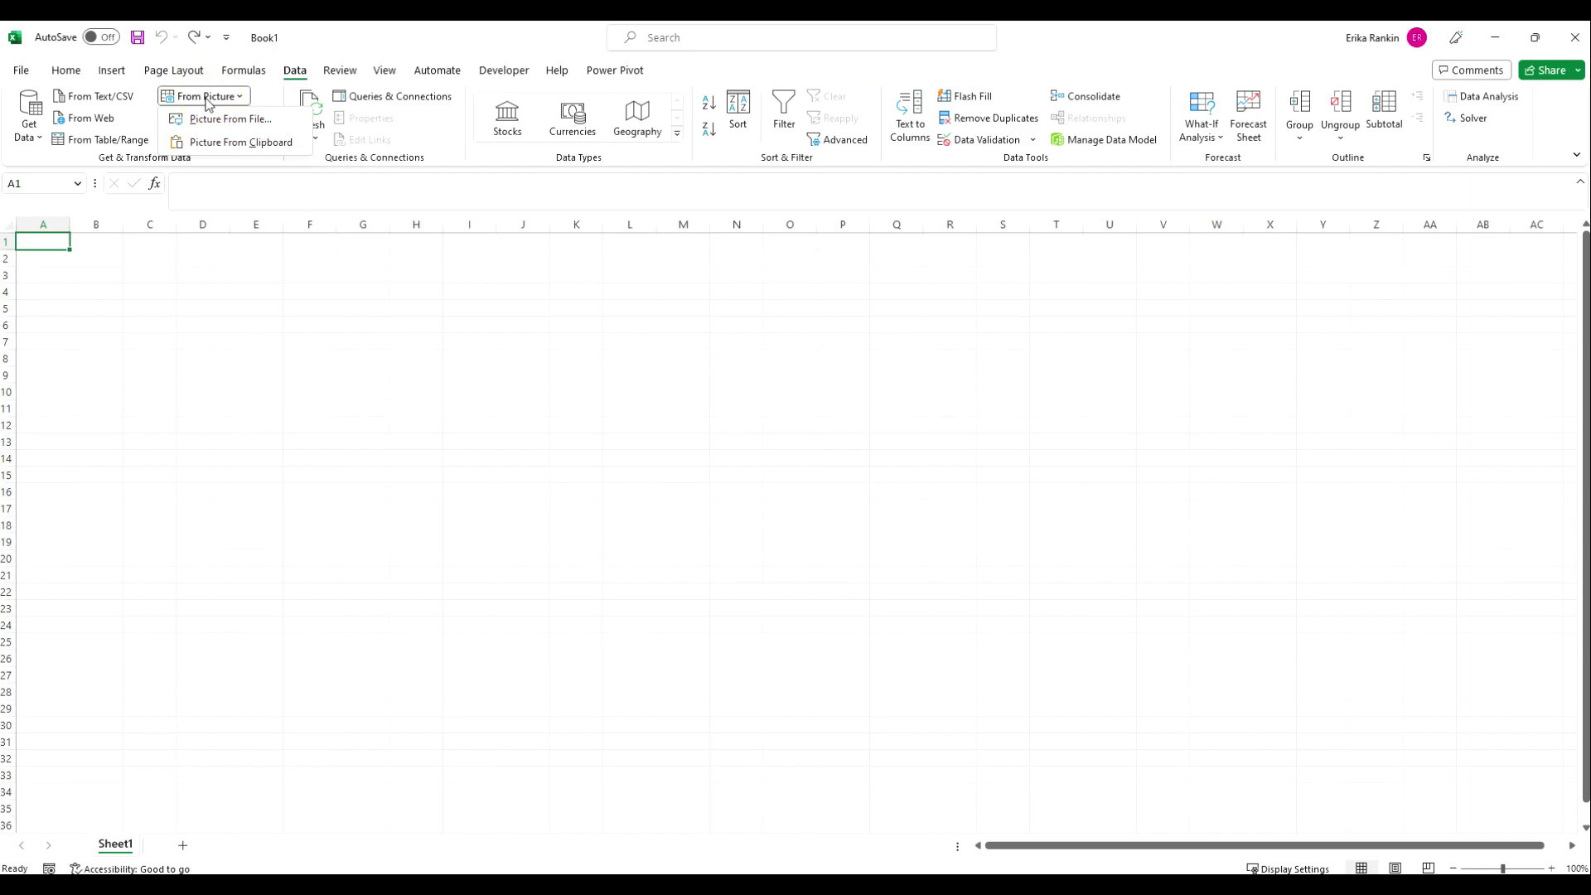
pyautogui.click(196, 142)
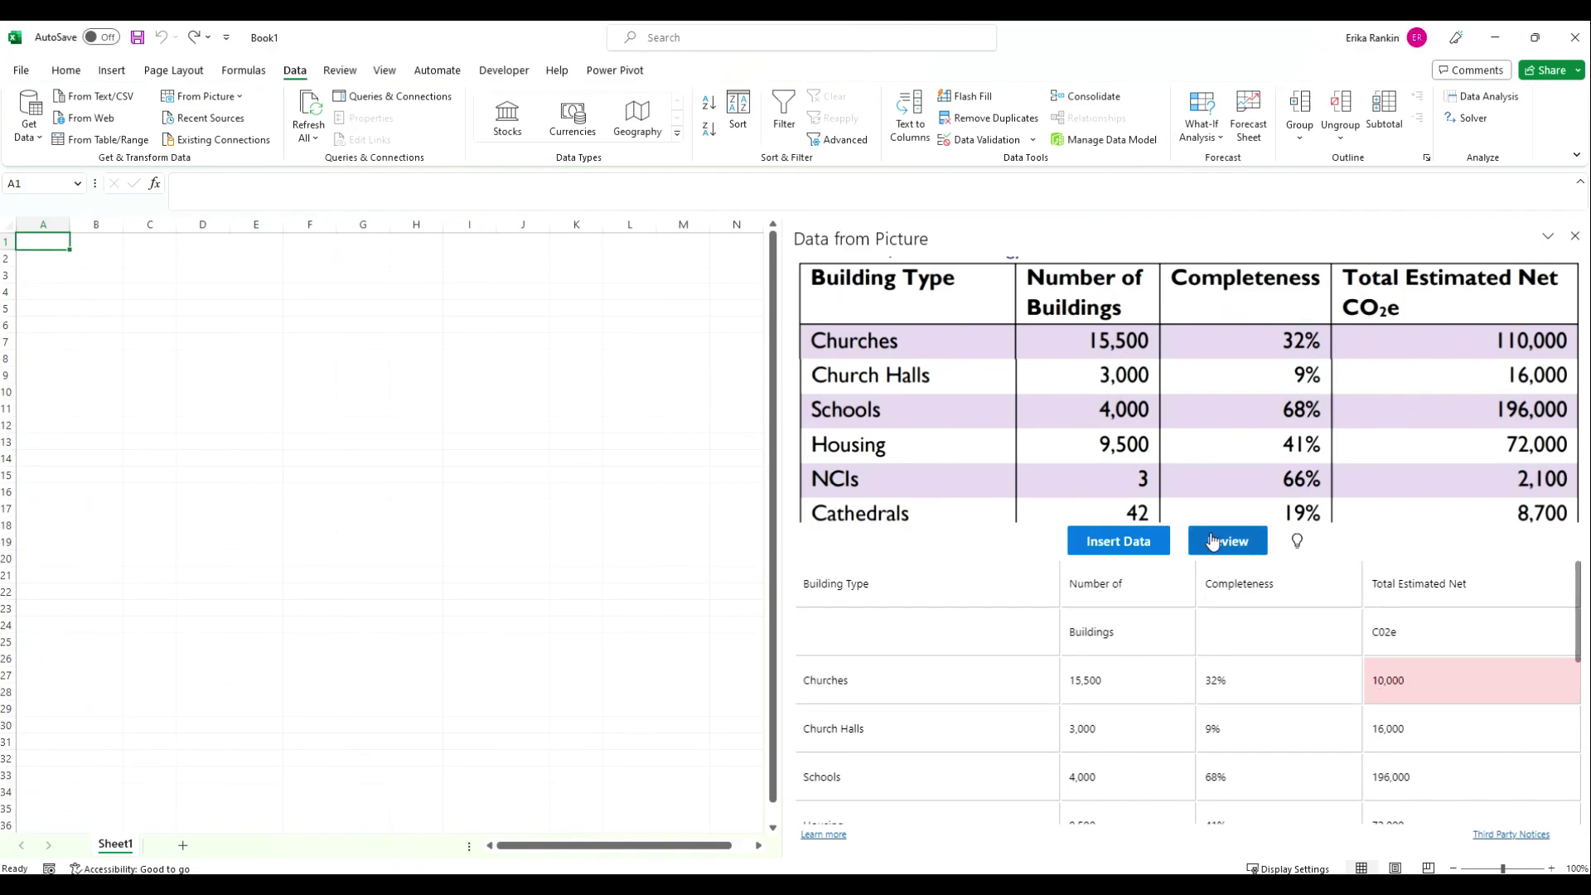
# Correct 10,000 to 110,000 and ,900 to 1,900, accepting NCIs and TEIs as recognised.
pyautogui.click(1220, 548)
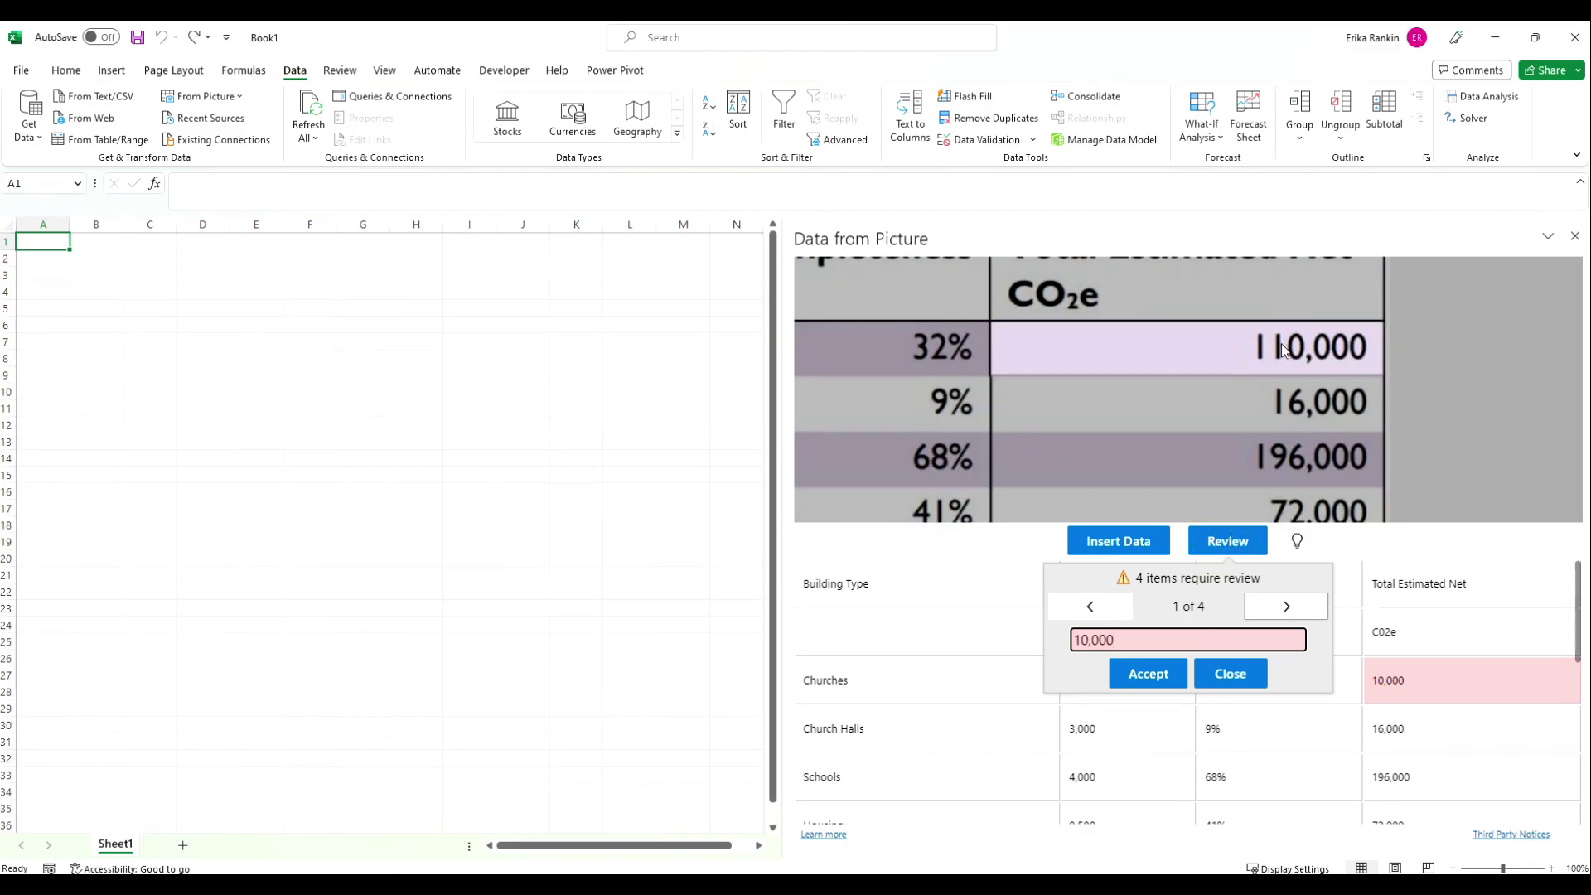
pyautogui.click(1077, 641)
pyautogui.write('1')
pyautogui.click(1147, 681)
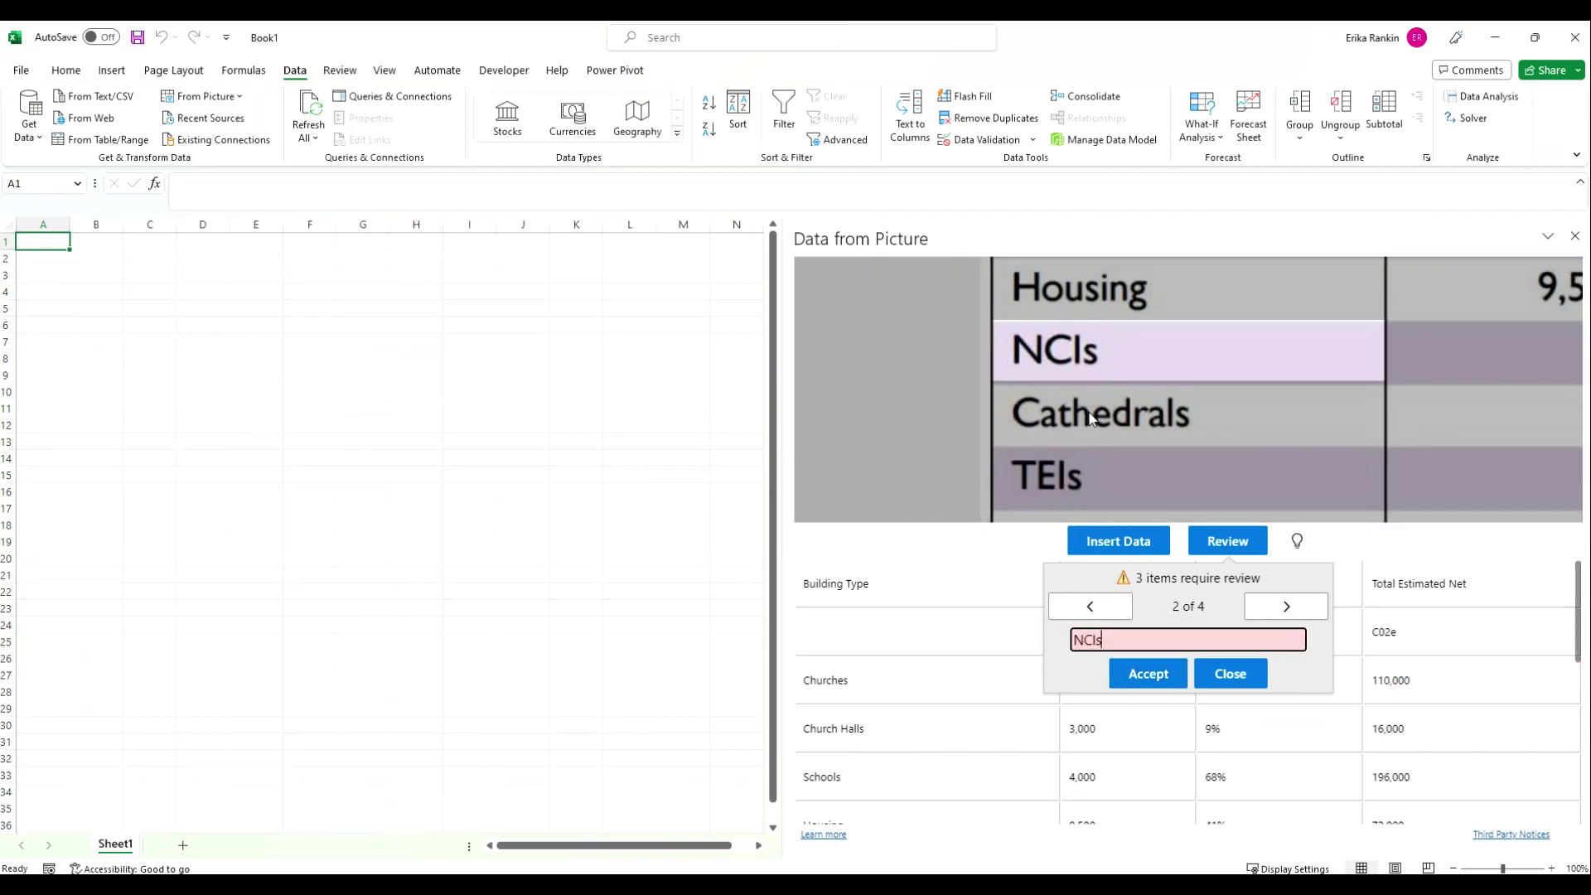
pyautogui.click(1147, 684)
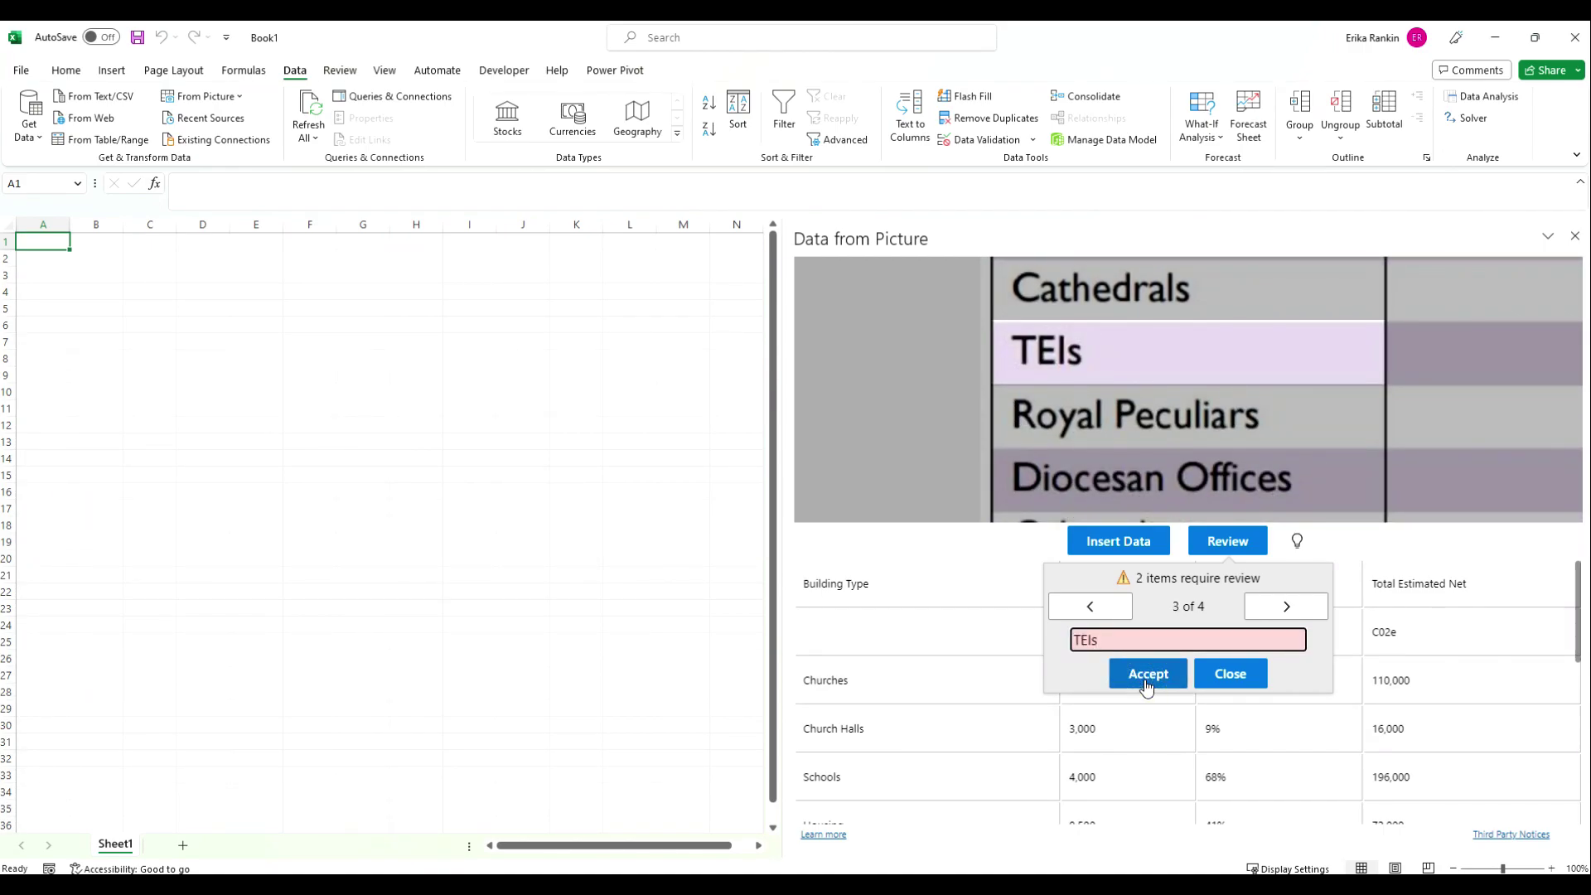
pyautogui.click(1147, 684)
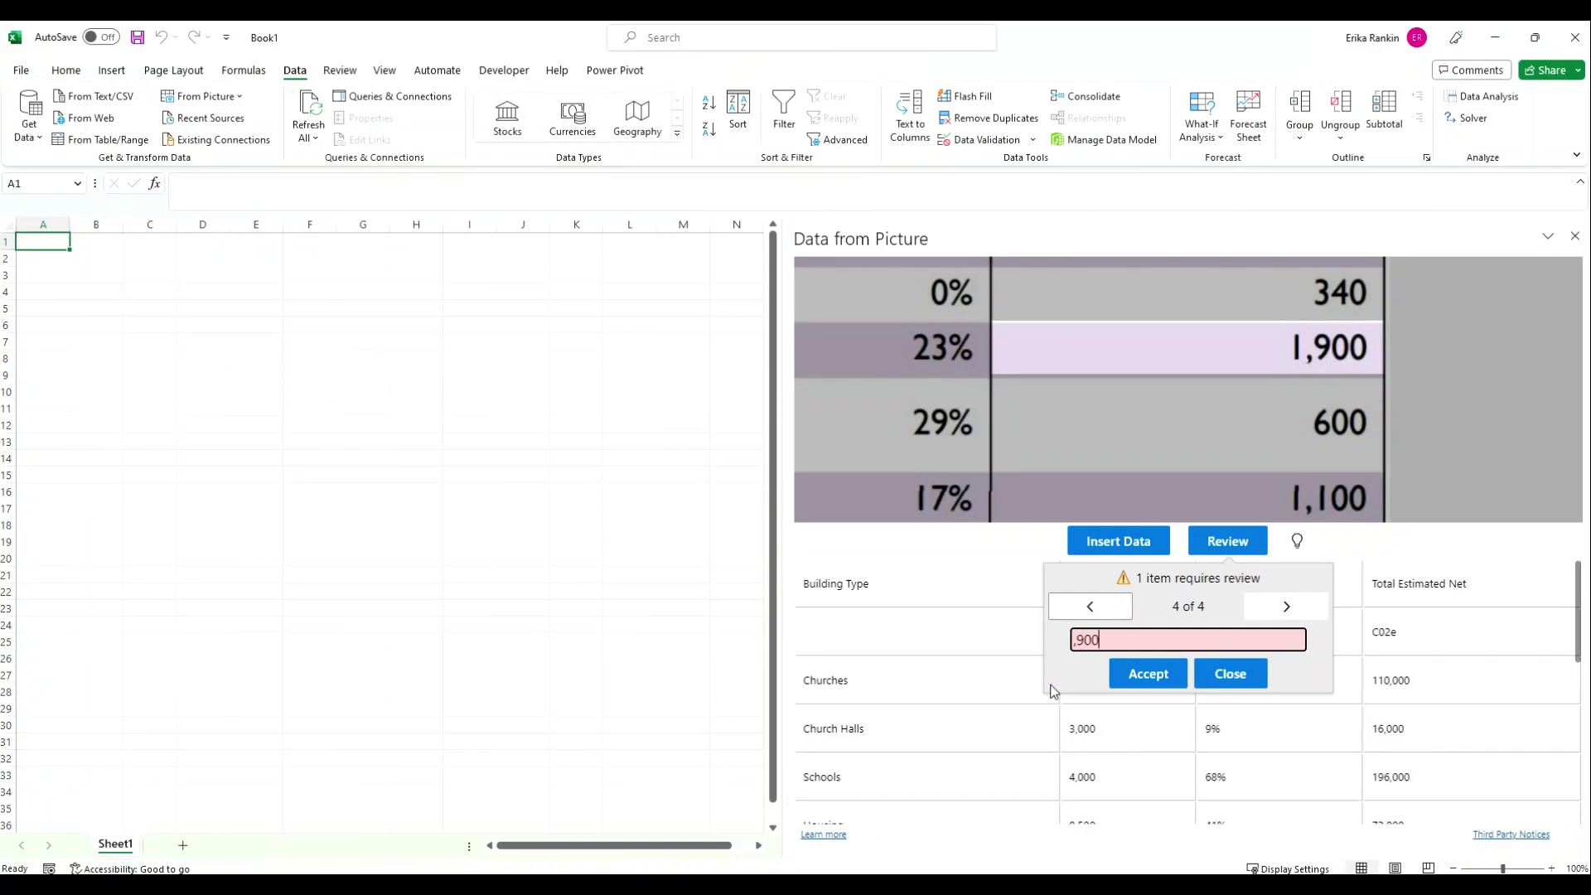
pyautogui.click(1075, 643)
pyautogui.write('1')
pyautogui.click(1137, 676)
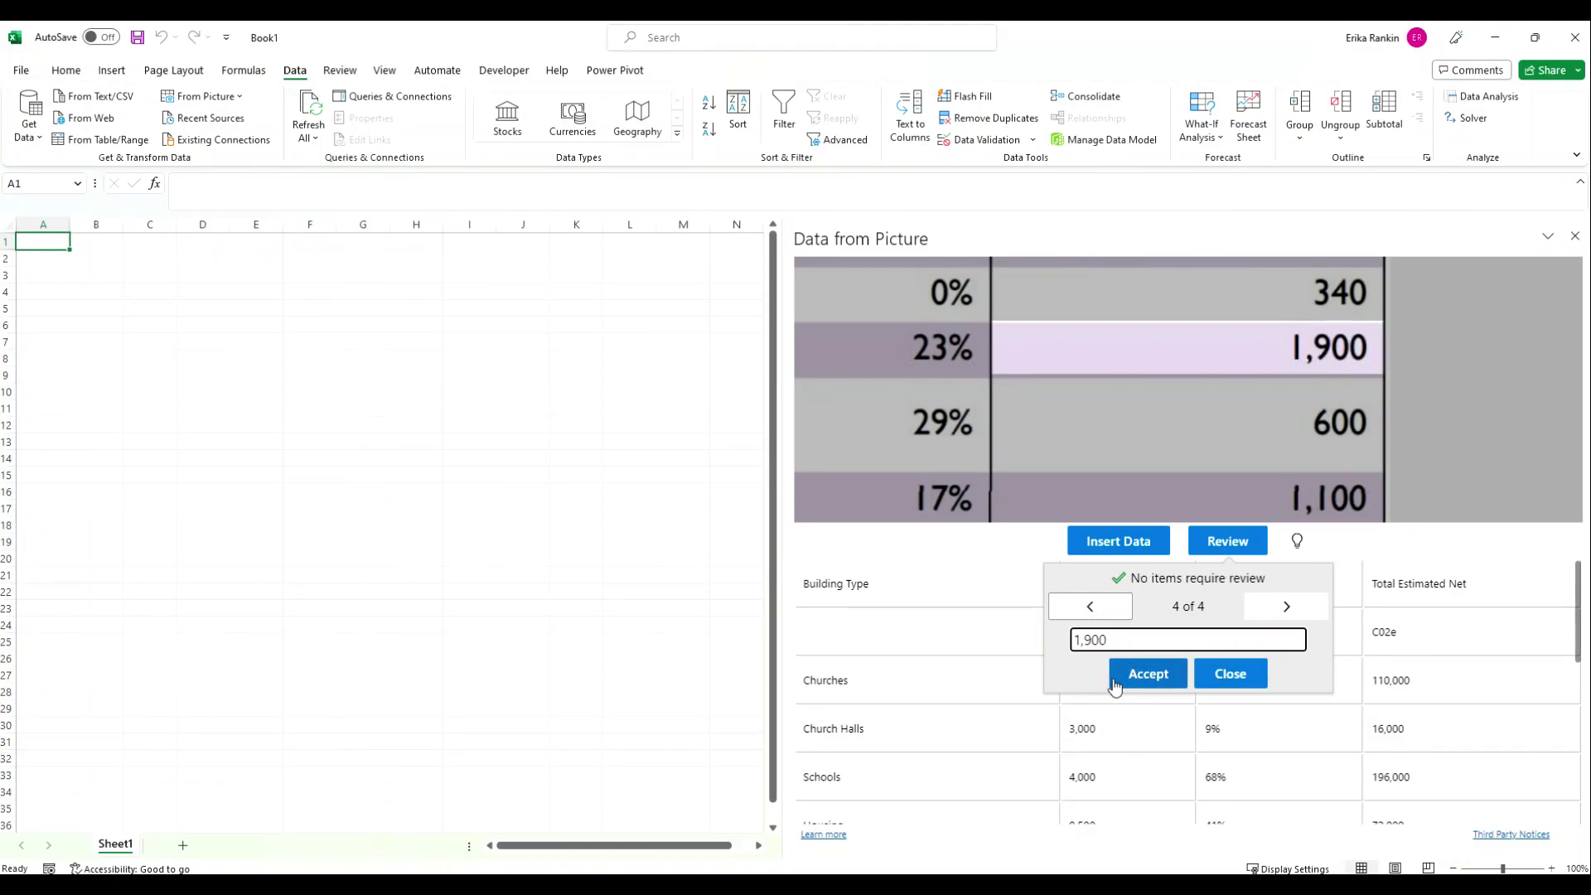
# Spot-check the Churches, 15,500 and Church Halls 3,000 values against the picture.
pyautogui.click(906, 692)
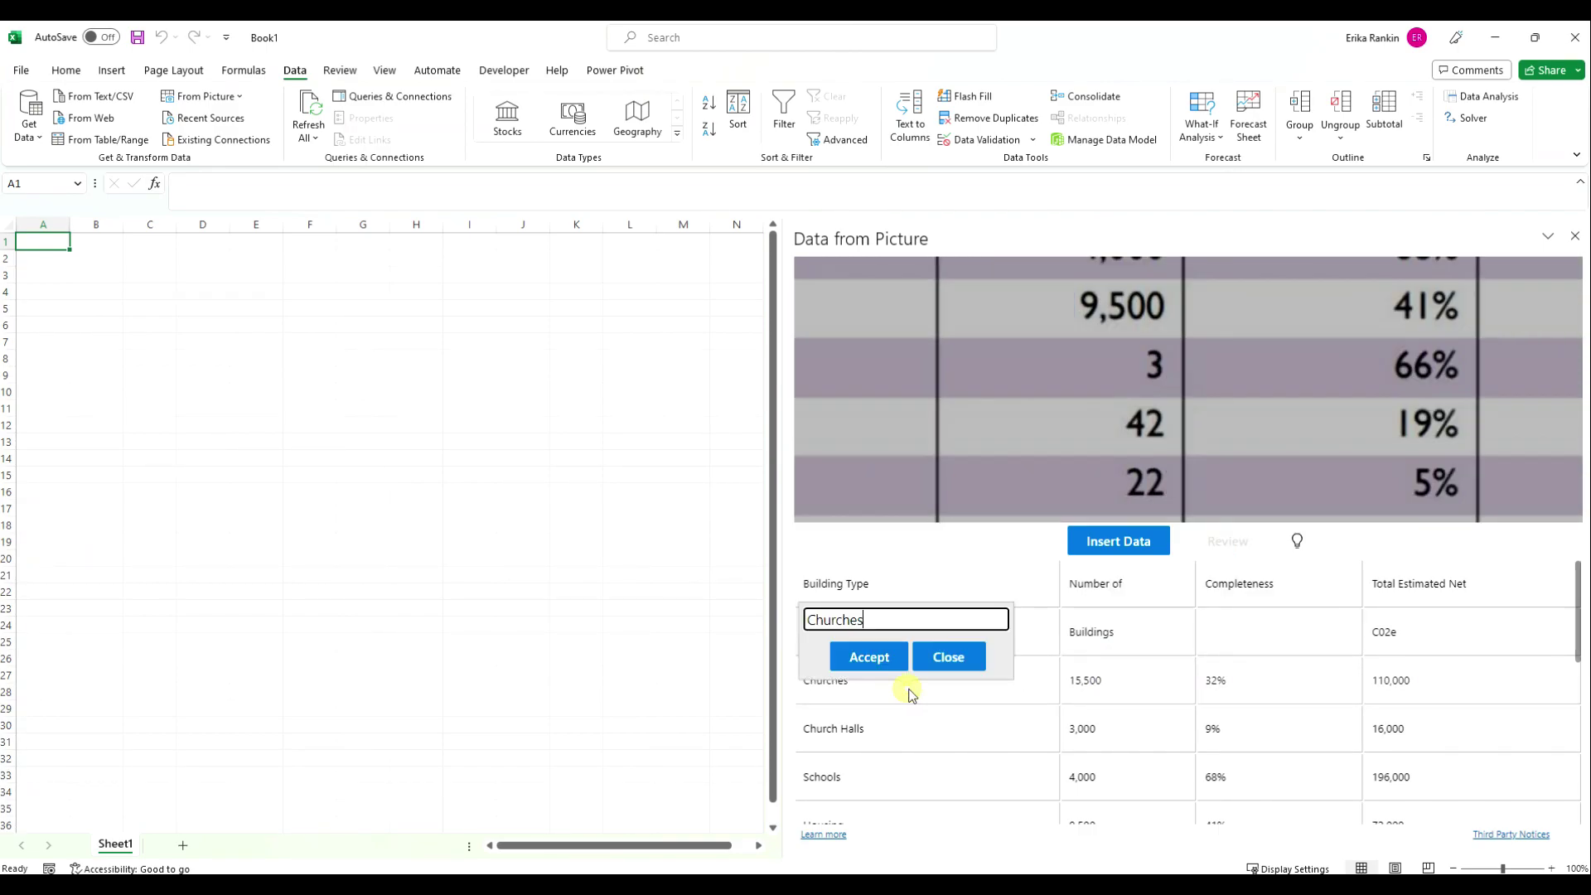
pyautogui.click(1113, 690)
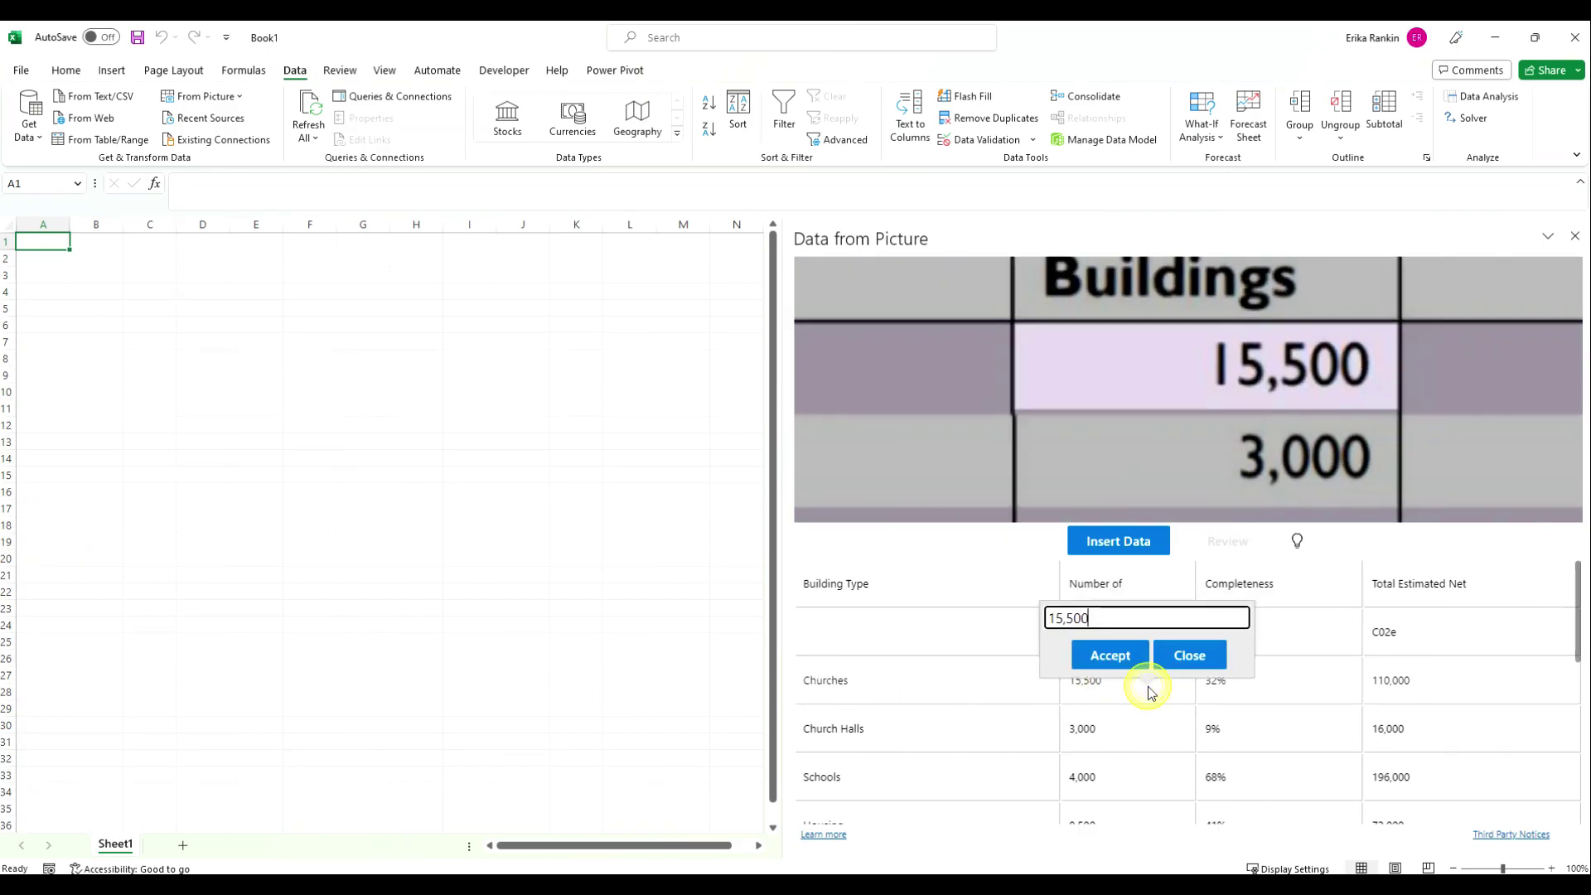
pyautogui.click(1150, 693)
pyautogui.click(1116, 731)
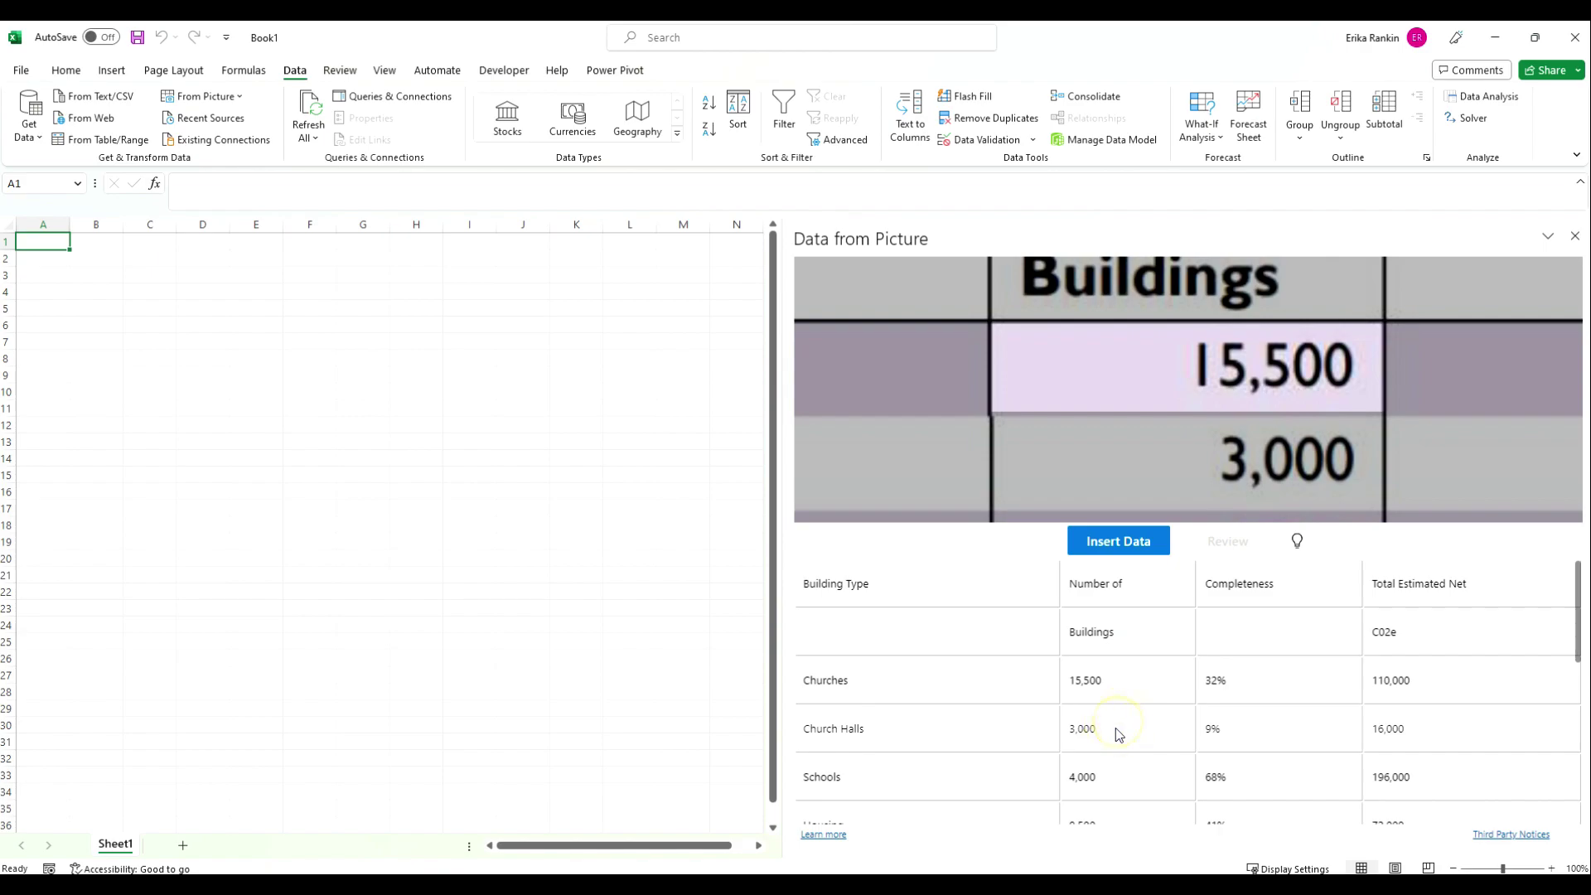
pyautogui.click(1116, 732)
# Insert the extracted table into Sheet1 A1:D14, confirming past the accuracy warning.
pyautogui.click(1169, 453)
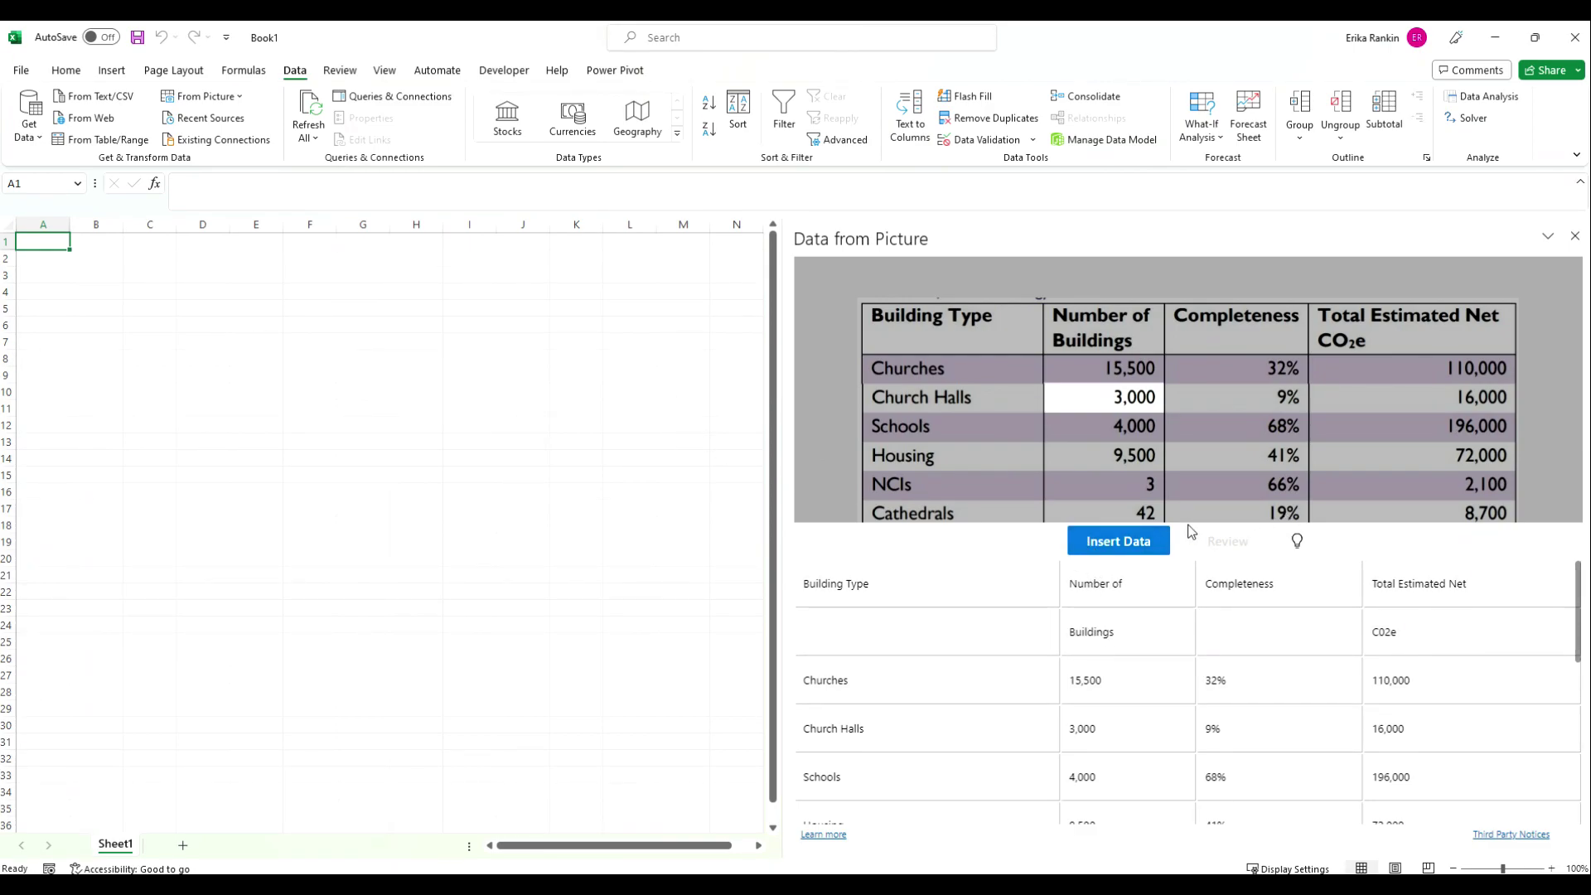
pyautogui.click(1093, 549)
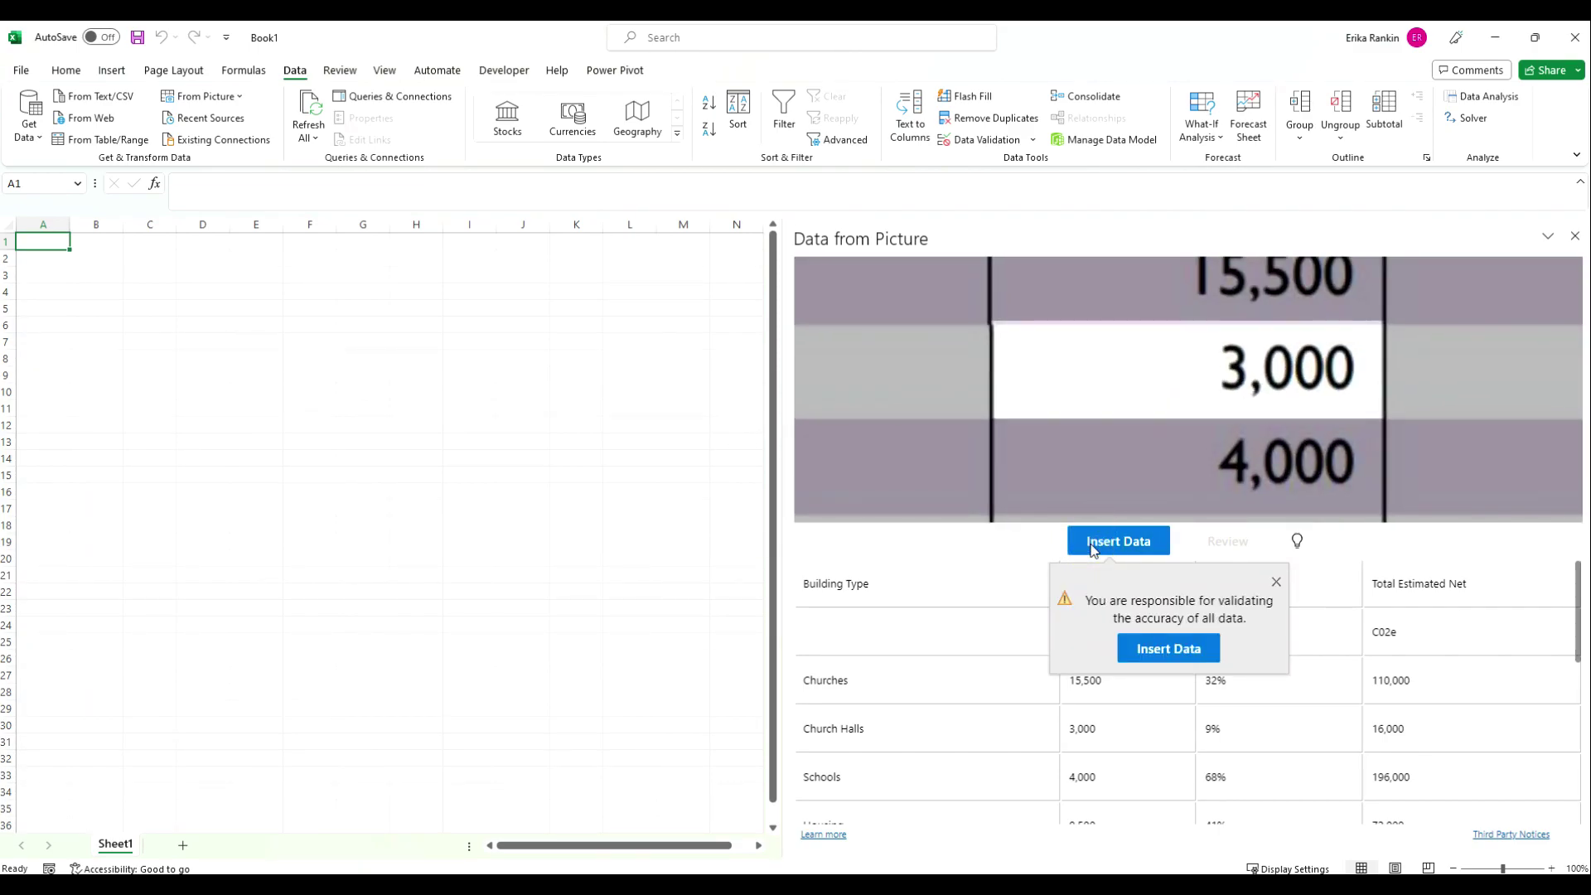
pyautogui.click(1157, 650)
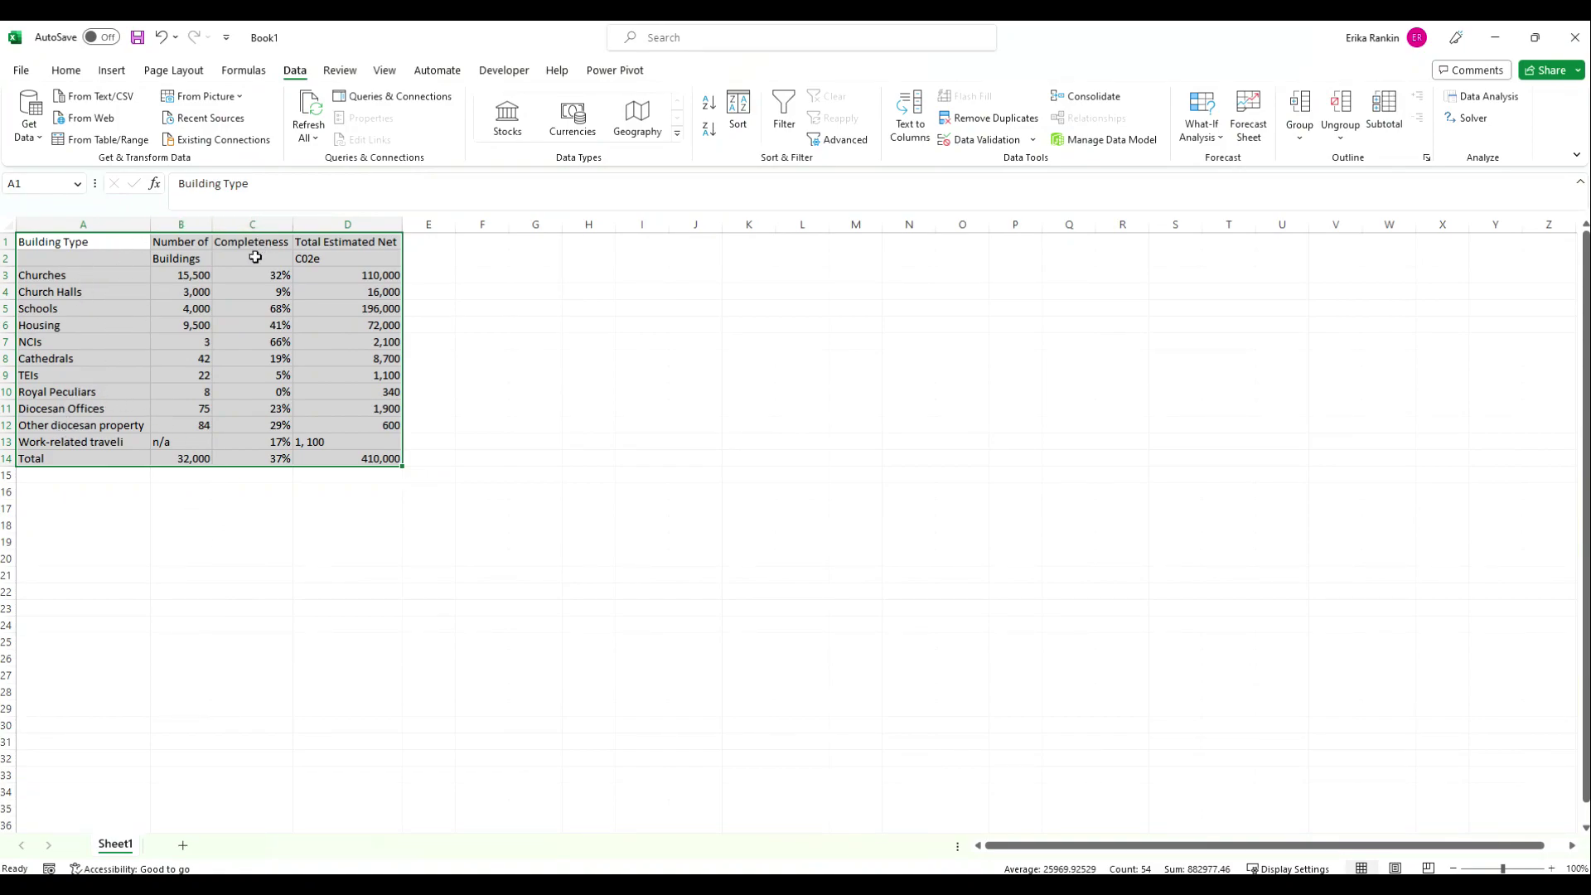
# Clear 'Buildings' from B2 and make B1 read 'Number of Buildings'.
pyautogui.click(197, 254)
pyautogui.doubleClick(269, 183)
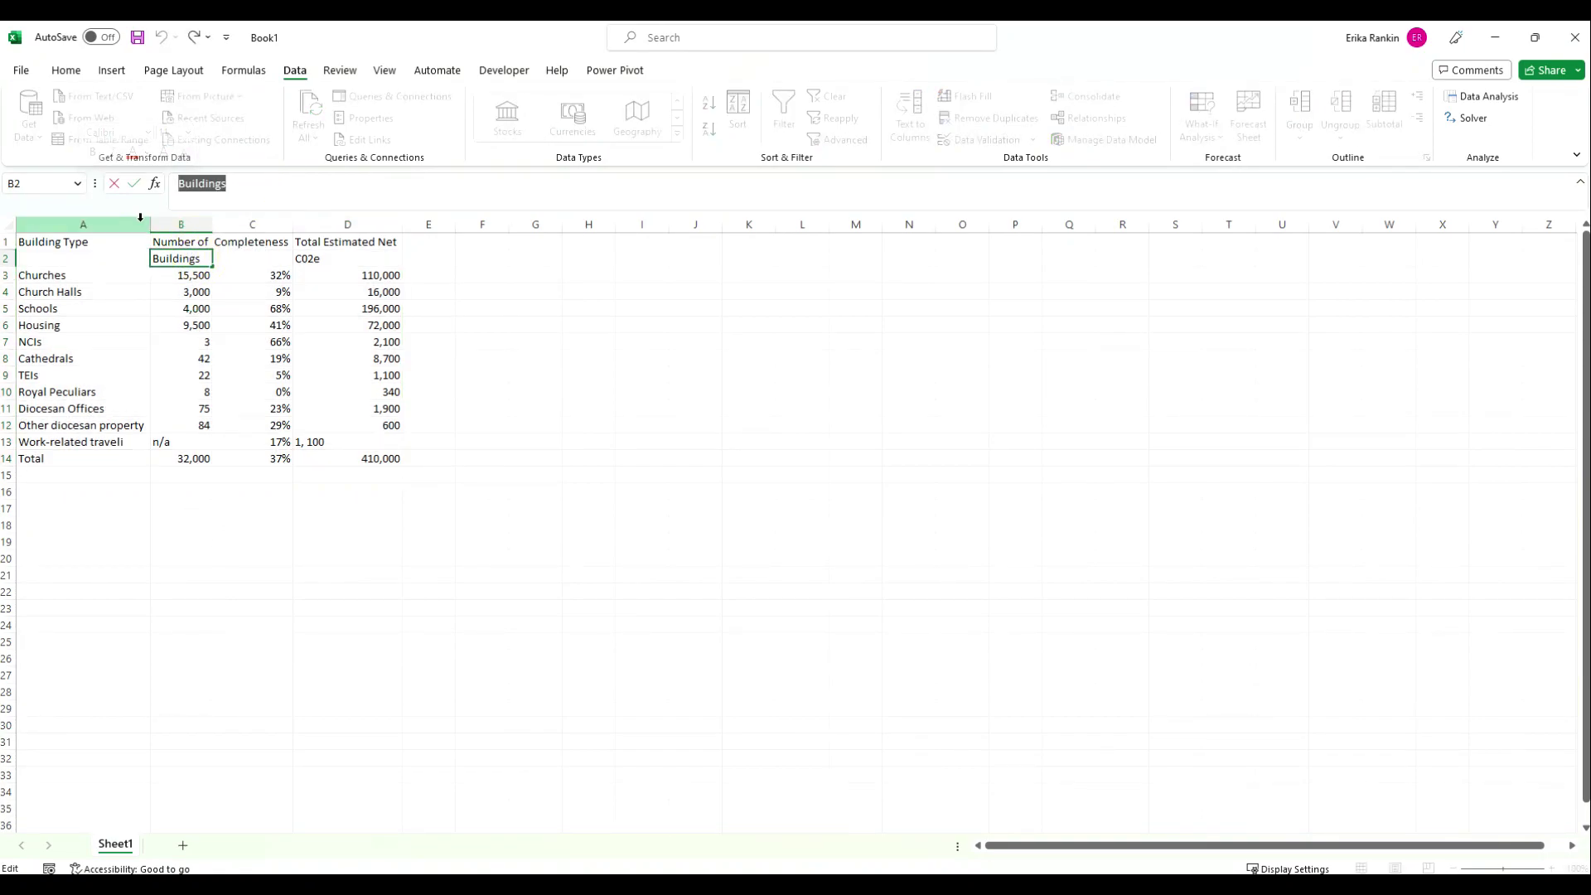
pyautogui.press('BackSpace')
pyautogui.click(189, 241)
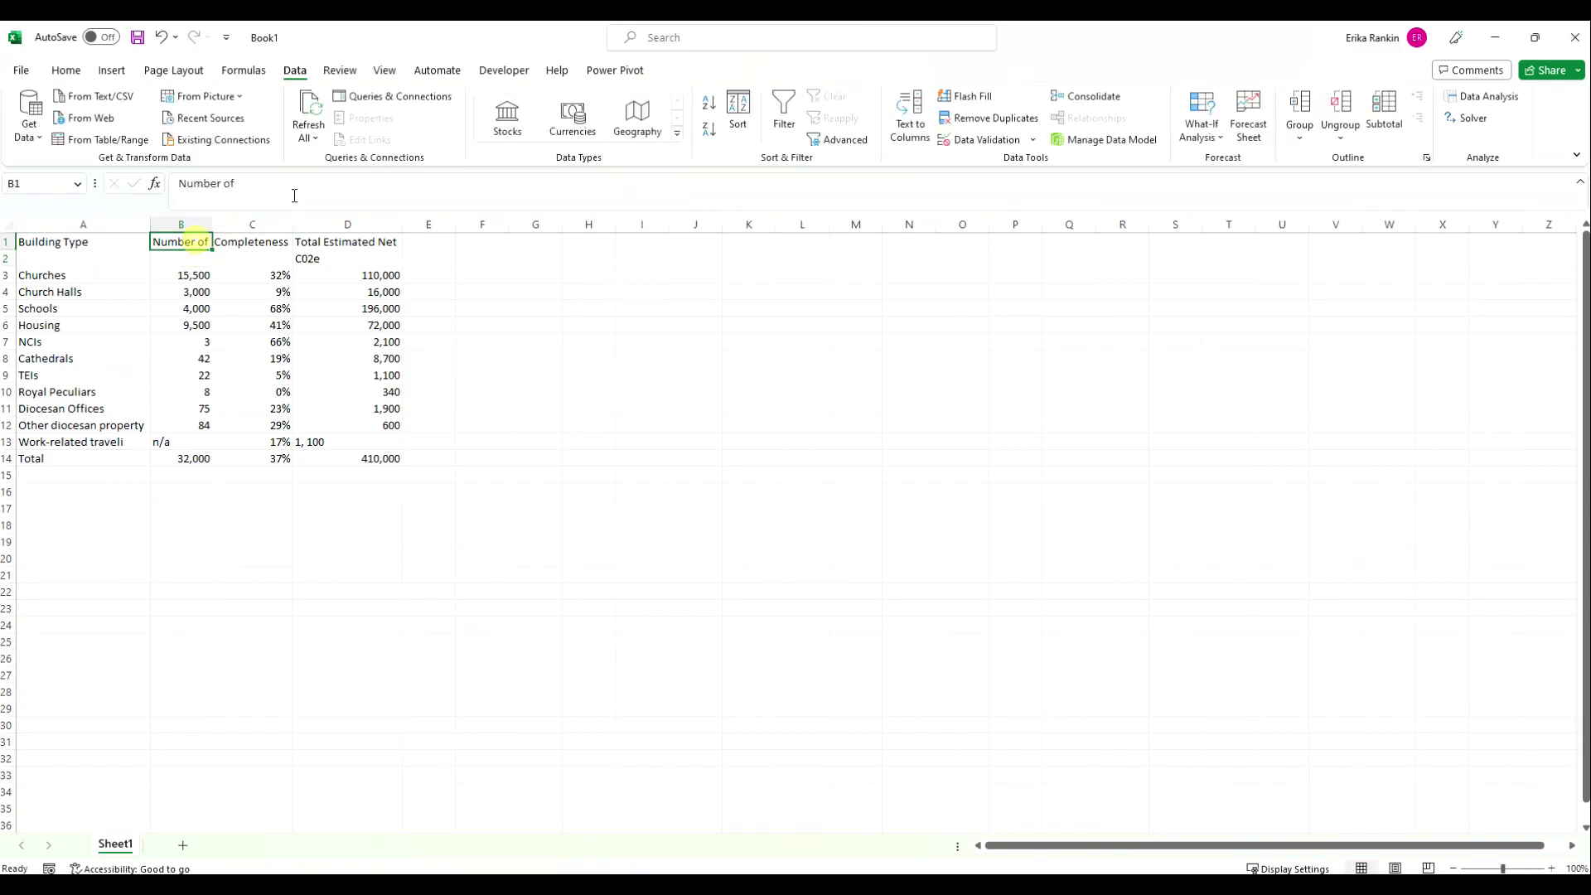
pyautogui.click(291, 196)
pyautogui.write('Buildings')
pyautogui.click(313, 259)
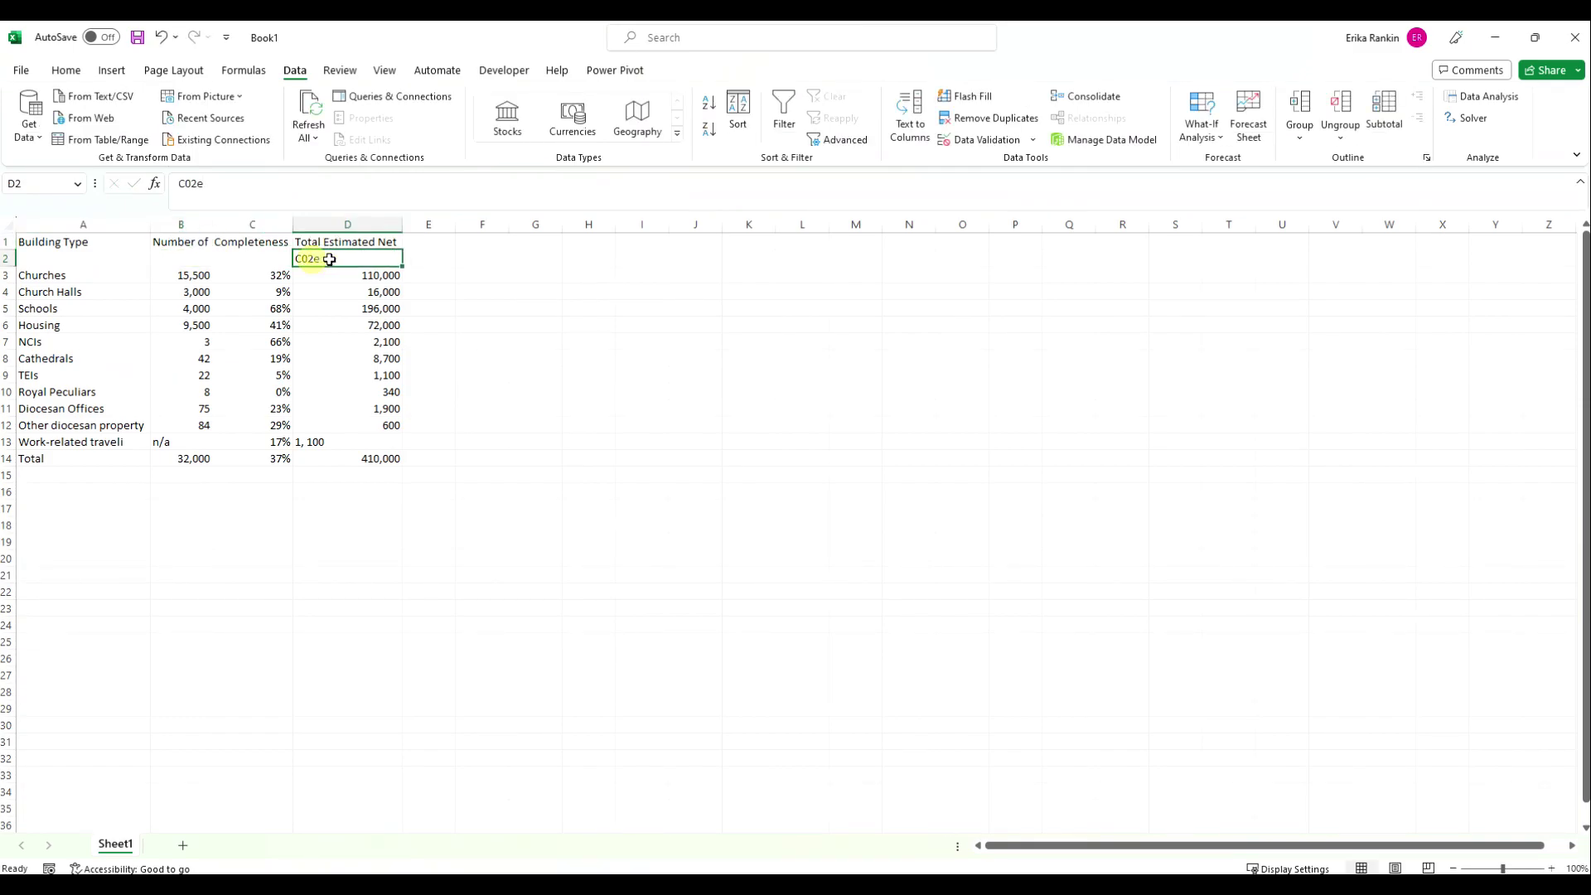
# Clear 'C02e' from D2, make D1 'Total Estimated Net C02e', and select empty row 2.
pyautogui.doubleClick(203, 184)
pyautogui.press('BackSpace')
pyautogui.click(319, 241)
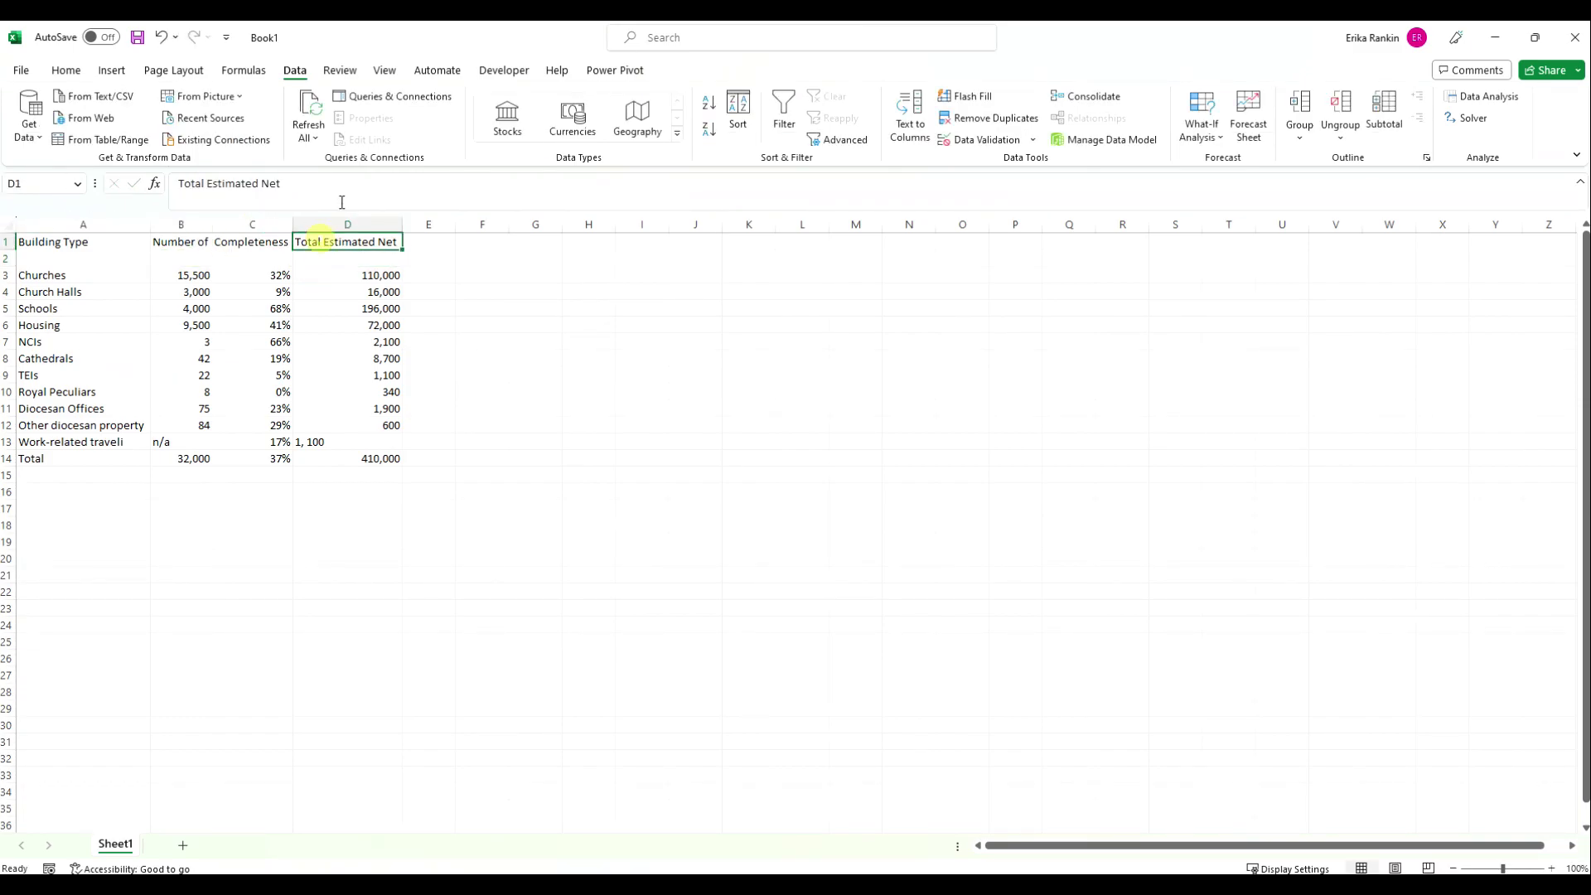
pyautogui.click(332, 186)
pyautogui.write('C02e')
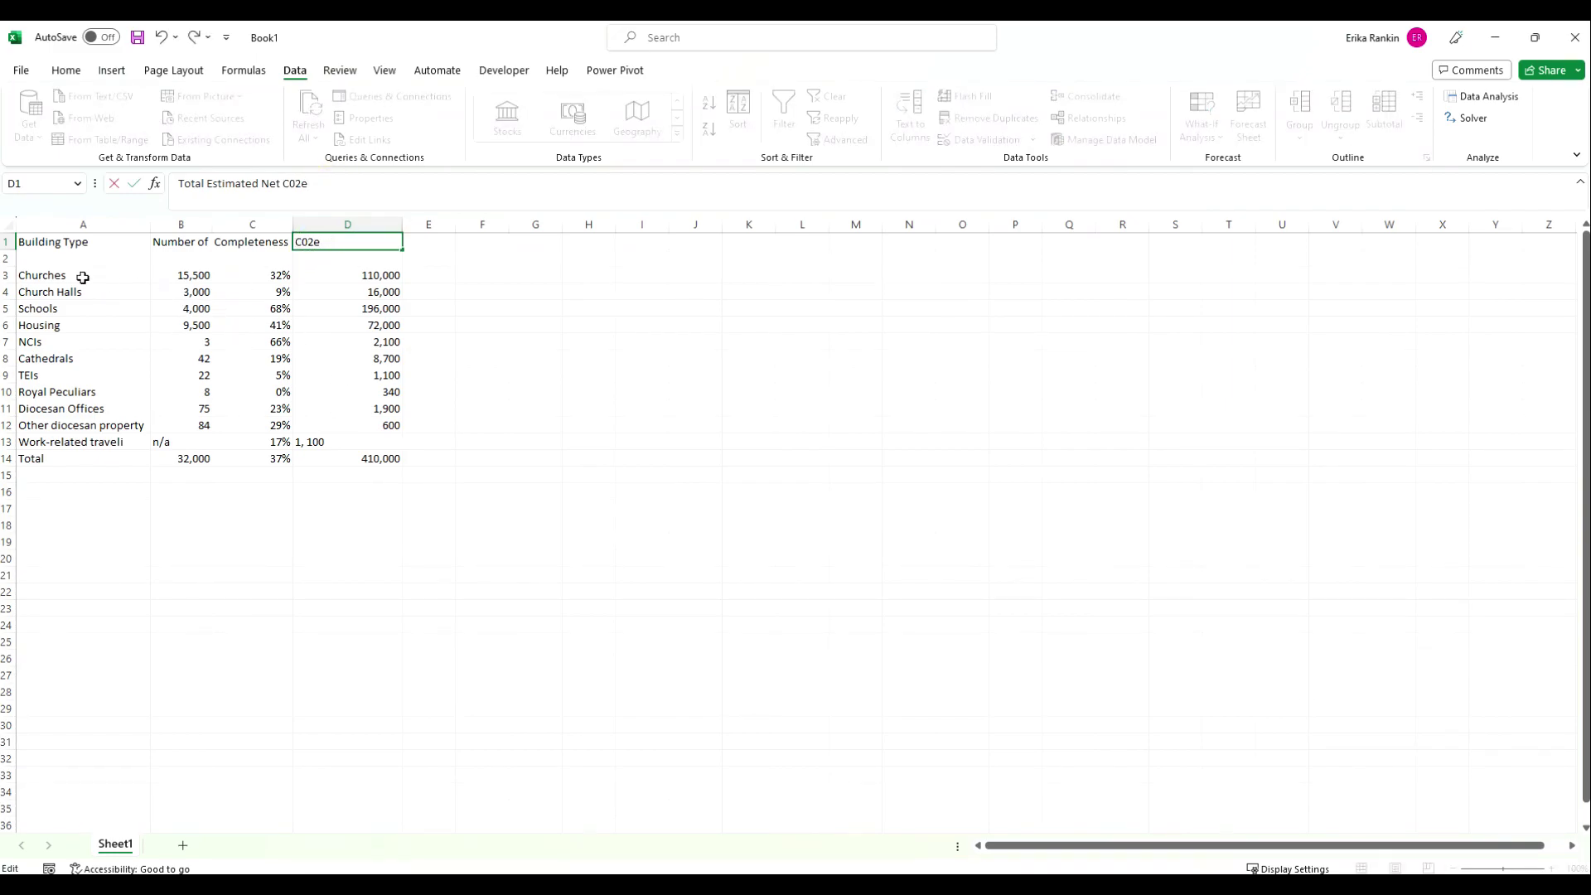
pyautogui.click(342, 422)
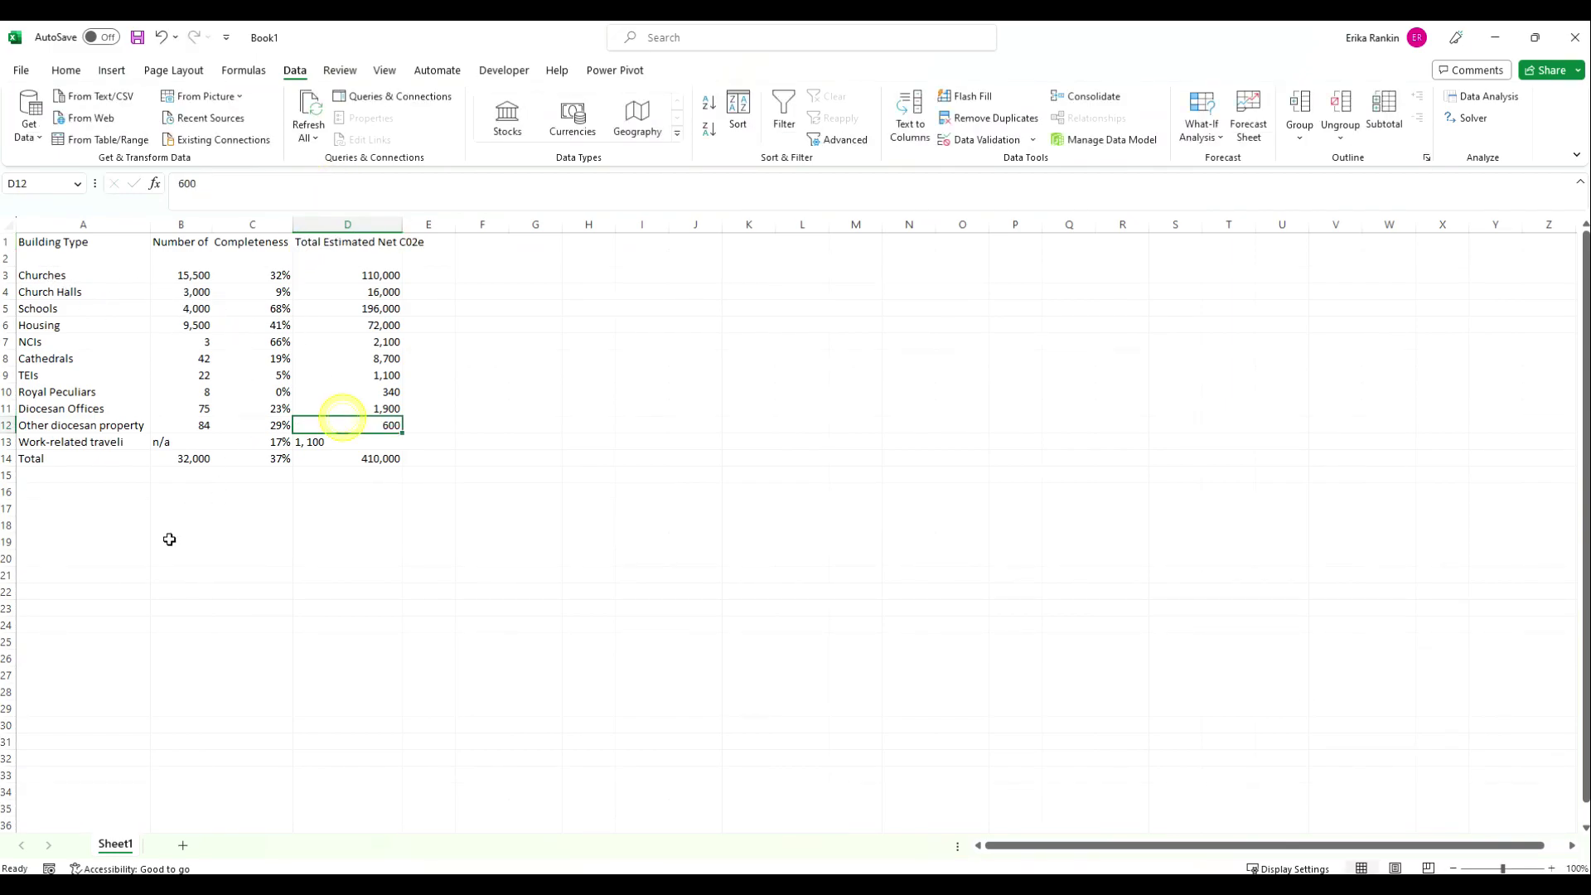
pyautogui.click(7, 260)
pyautogui.rightClick(8, 259)
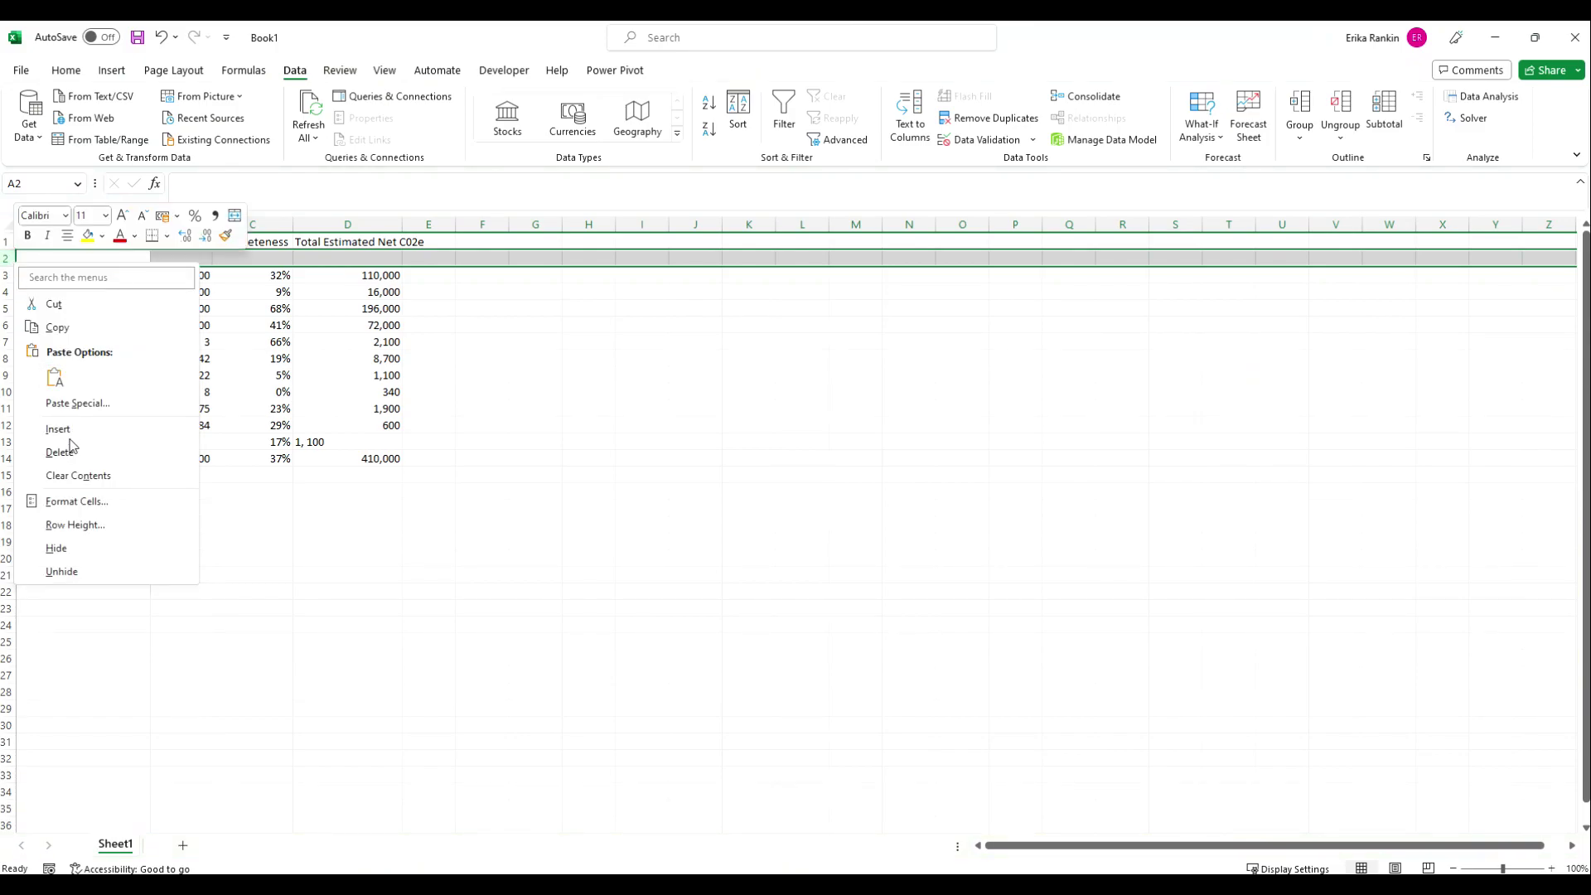
# Delete empty row 2 so Churches sits directly under the headers.
pyautogui.click(73, 448)
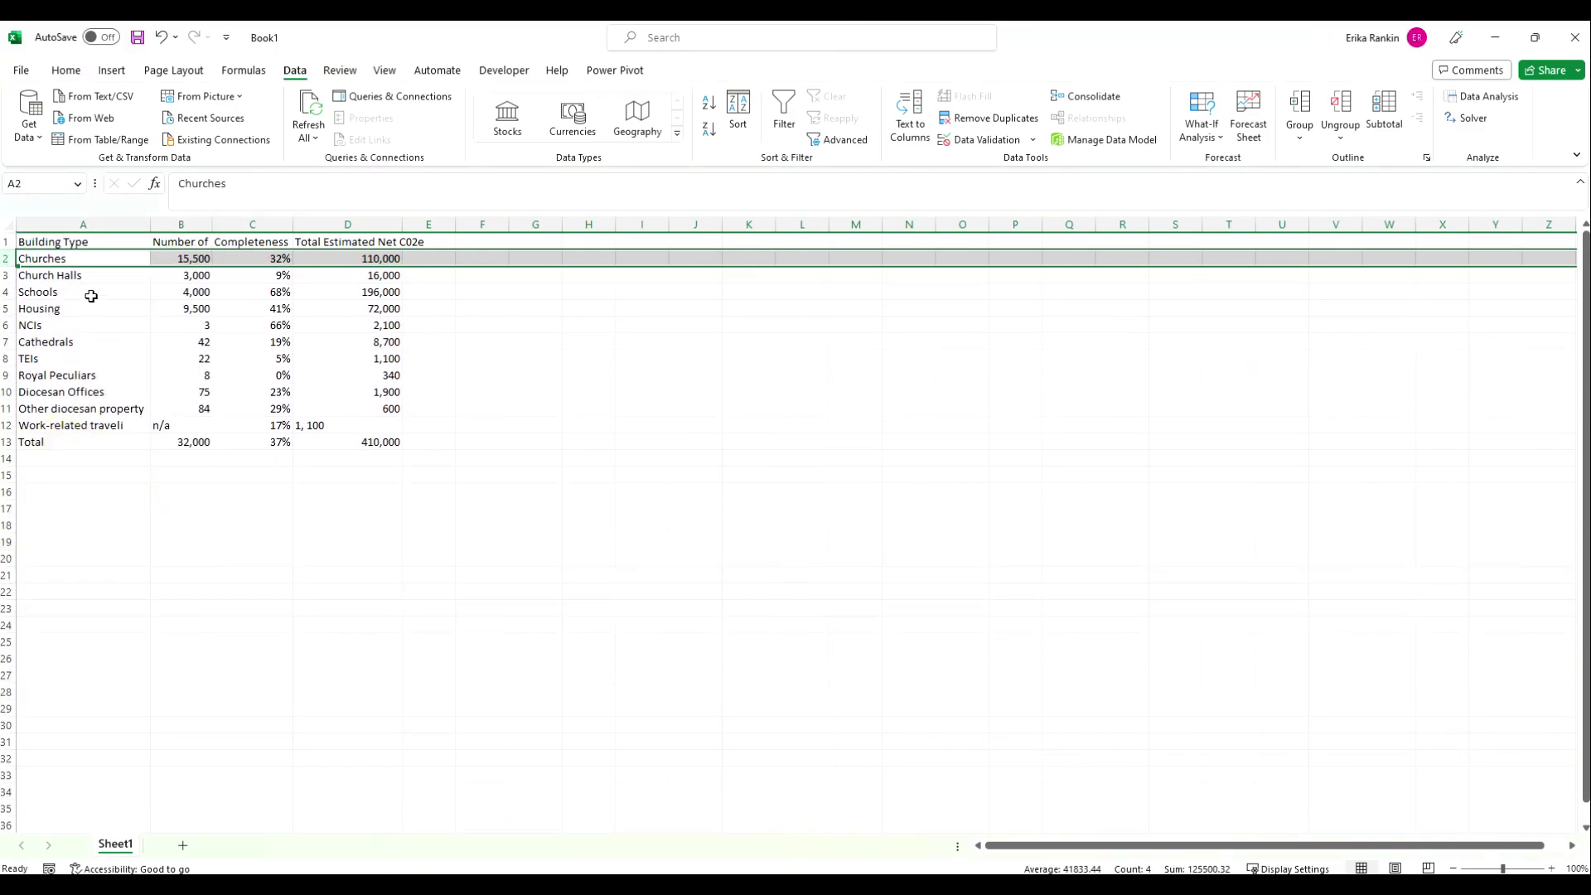
pyautogui.click(206, 355)
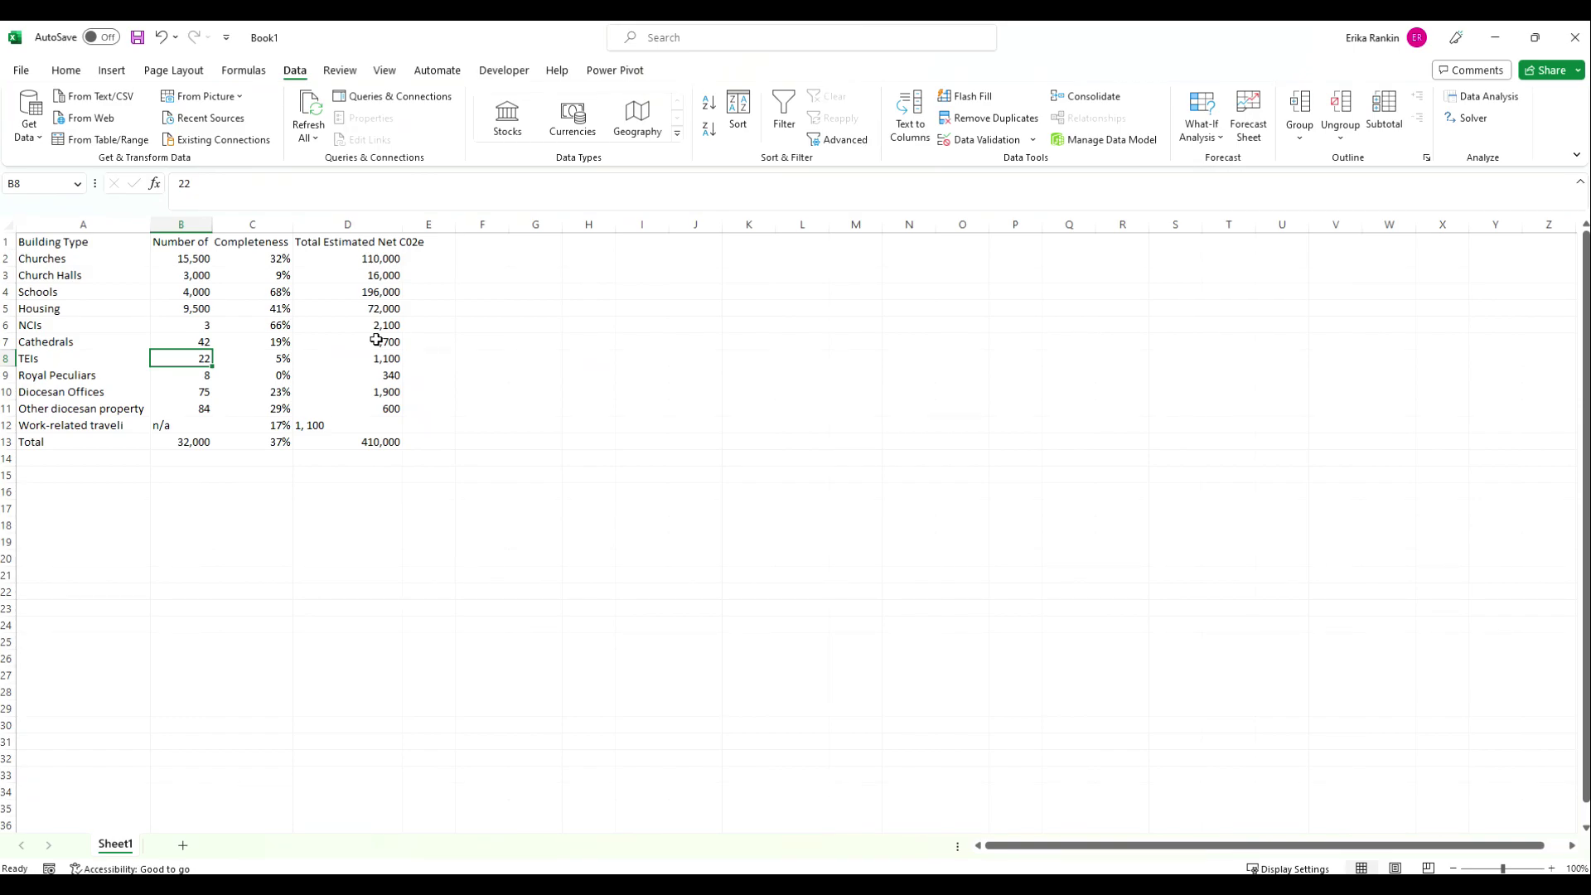
# Convert $A$1:$D$13 into a table with headers using Ctrl+T.
pyautogui.hotkey('ctrl', 't')
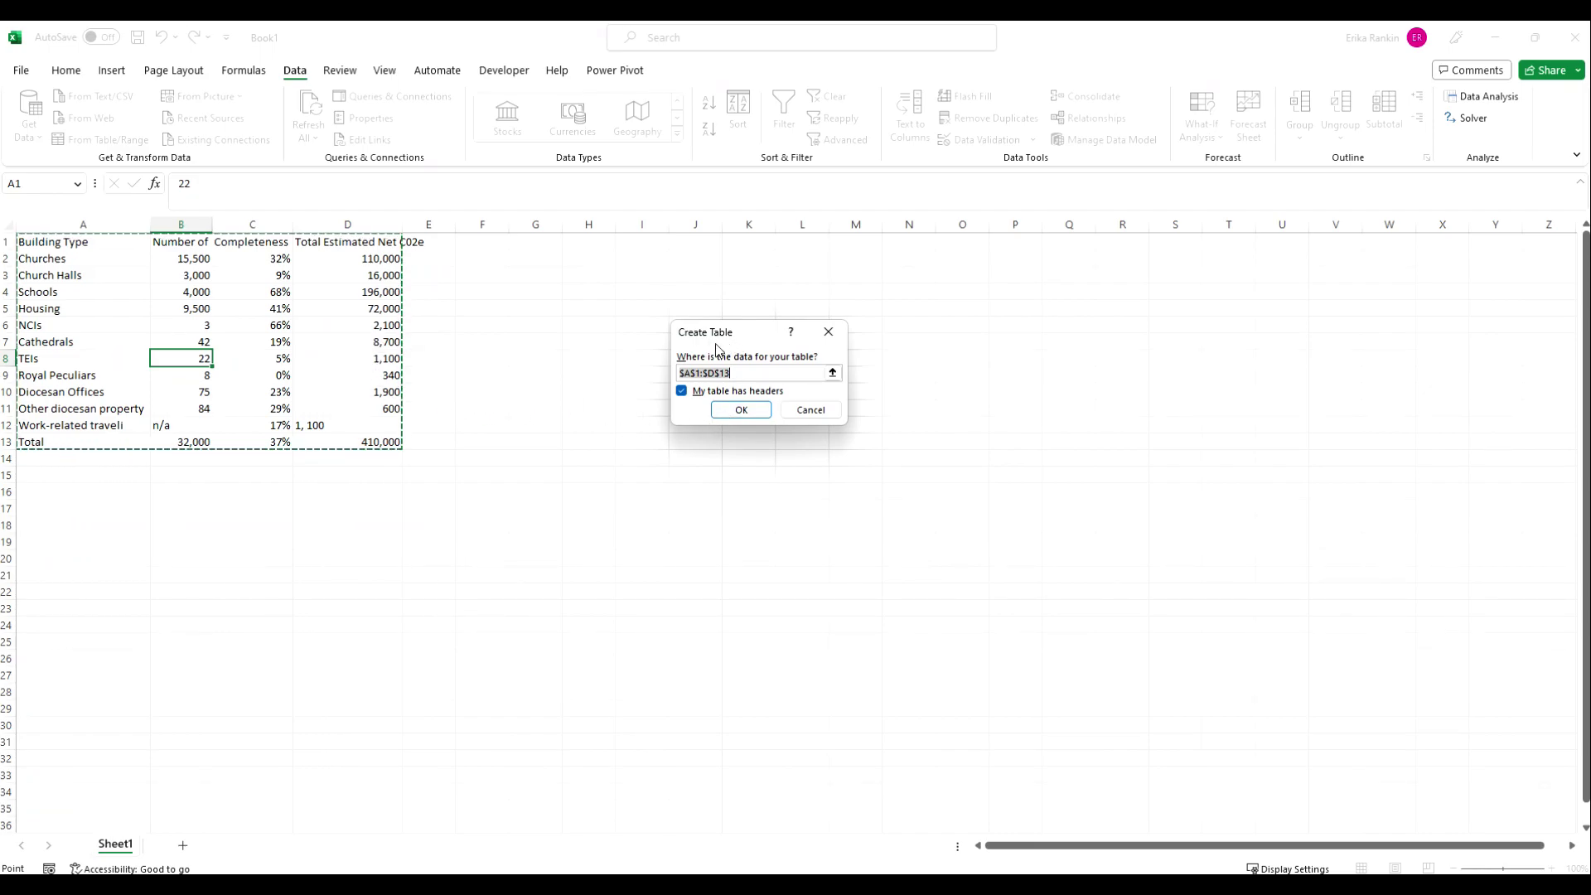
pyautogui.click(741, 409)
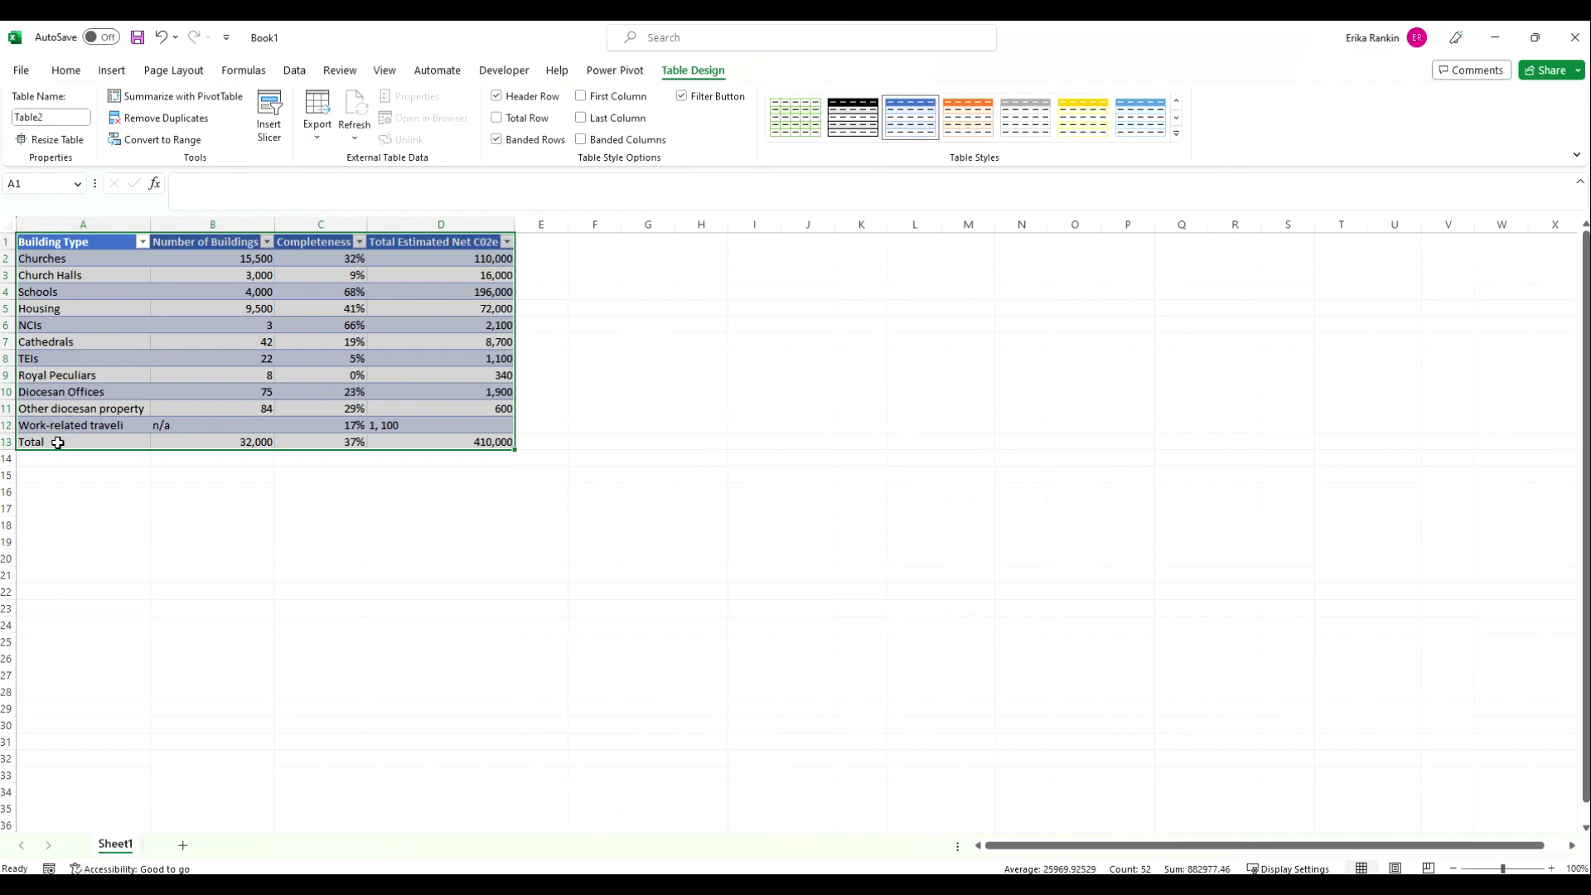
pyautogui.doubleClick(385, 425)
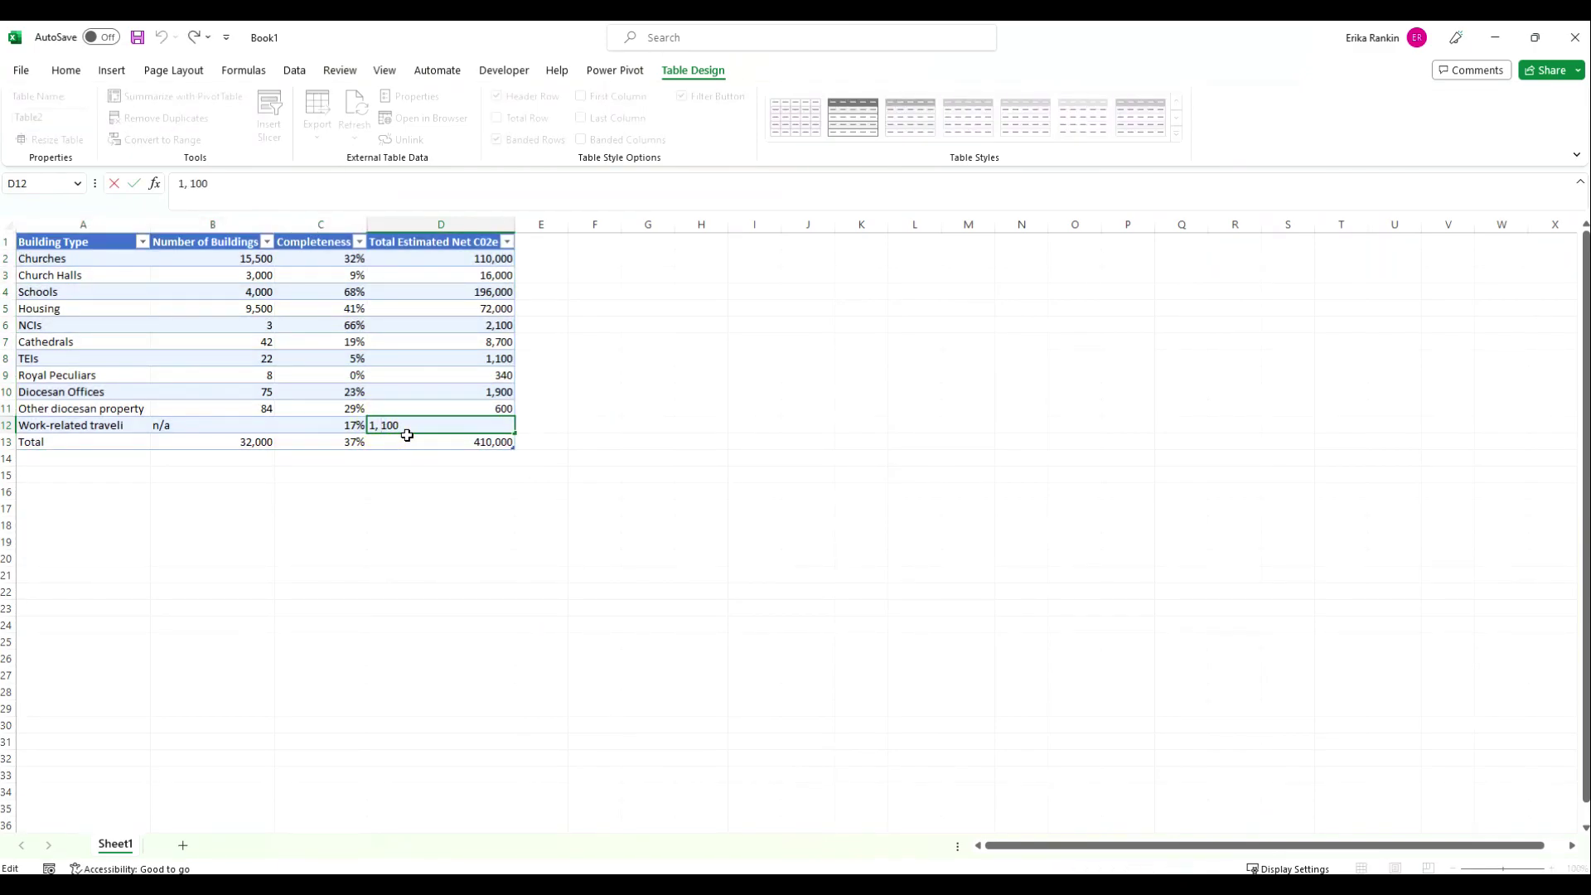
# Change D12 from '1, 100' to the number 1,100, then begin editing the A12 label.
pyautogui.press('BackSpace')
pyautogui.press('Return')
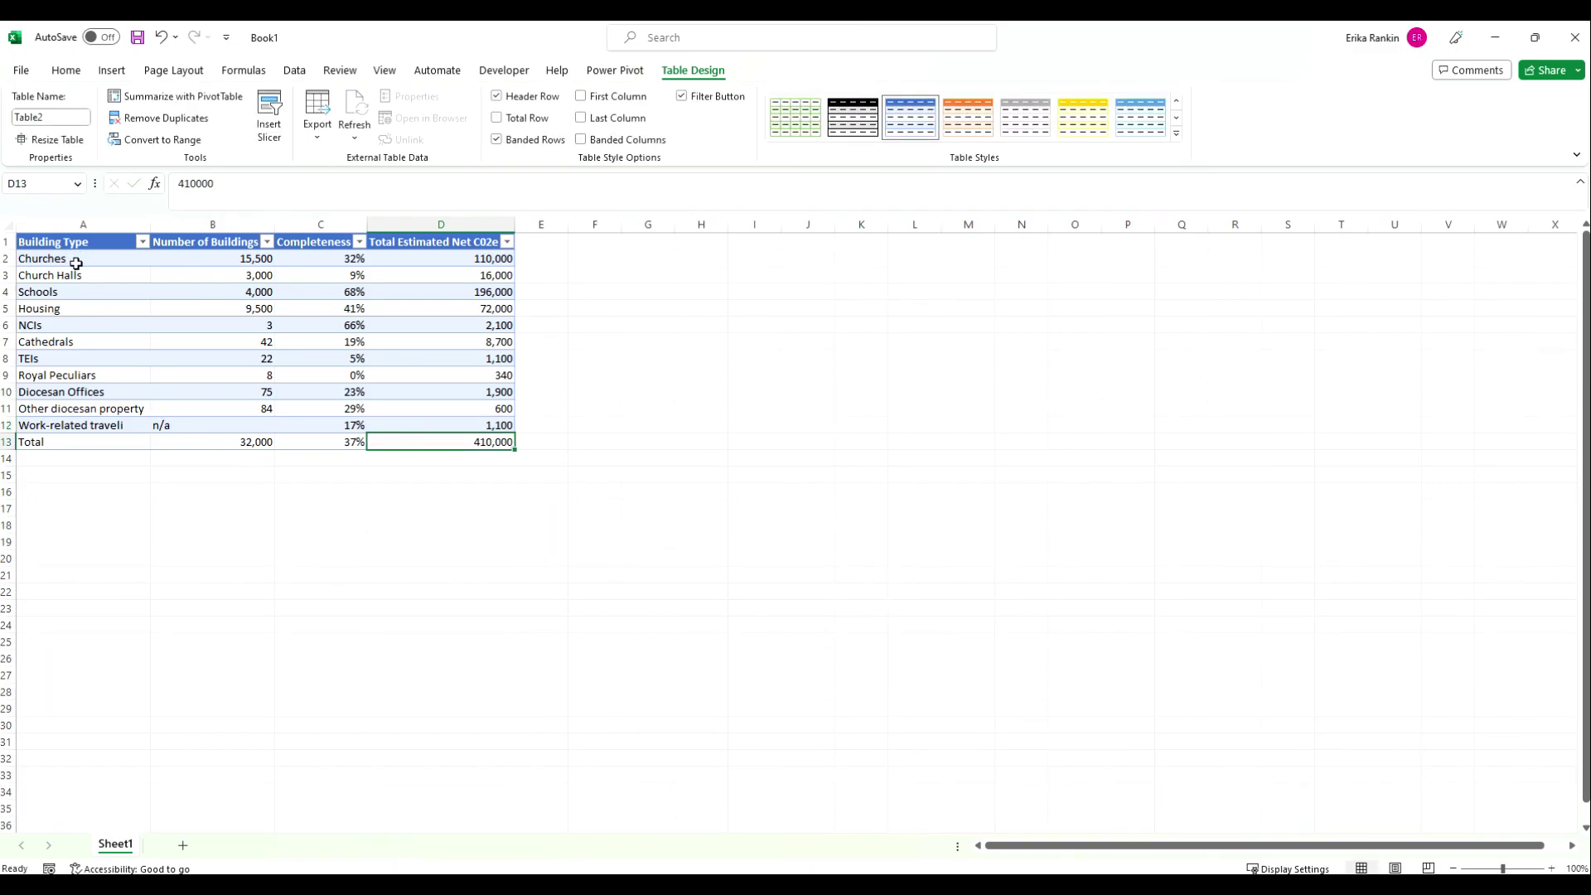
pyautogui.doubleClick(129, 428)
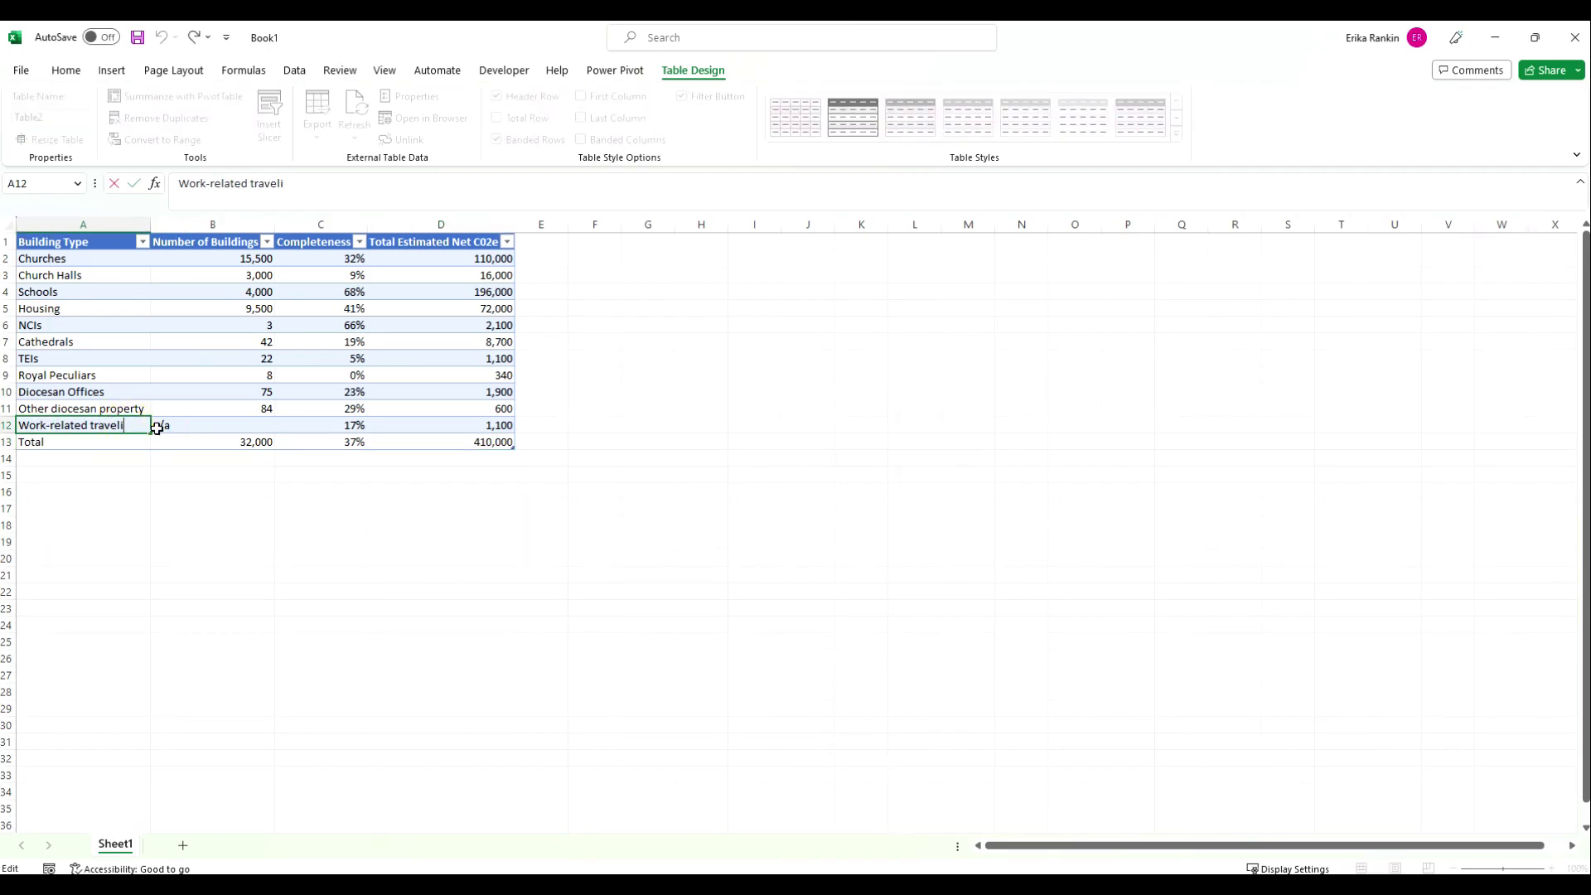